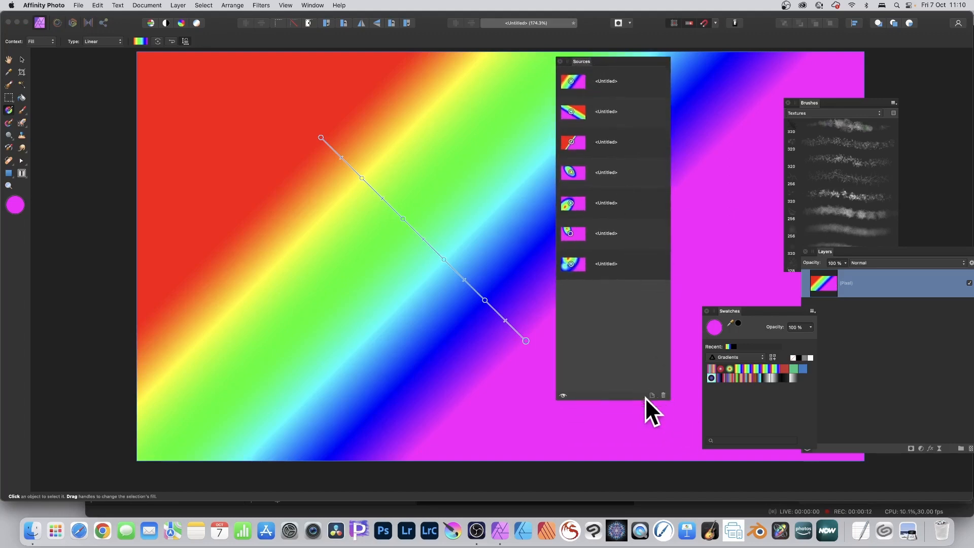
Add the diagonal rainbow gradient as a clone source, and add a second source from a narrow redrawn gradient using the purple, tan, white, green and red swatch
{"action": "left_click", "coordinate": [652, 395]}
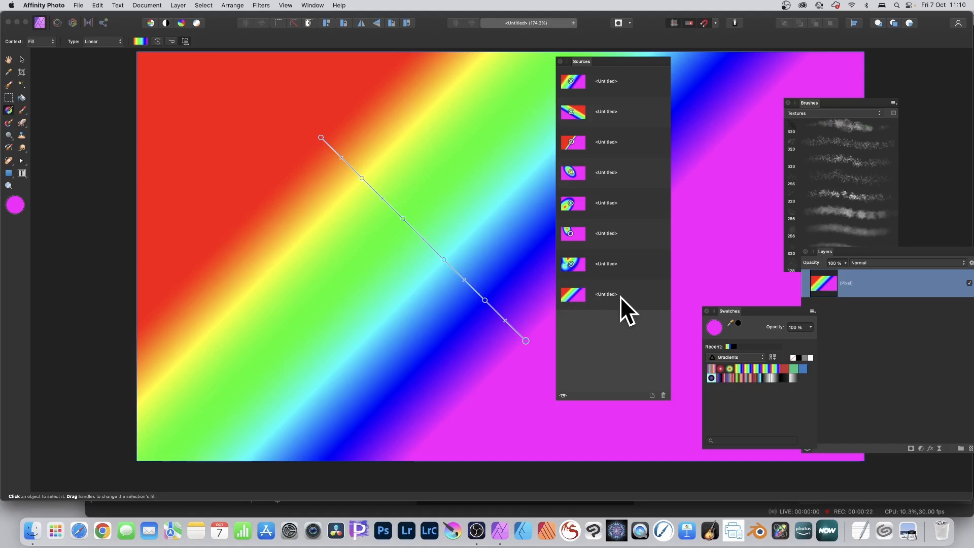
{"action": "left_click_drag", "start_coordinate": [314, 279], "coordinate": [349, 203]}
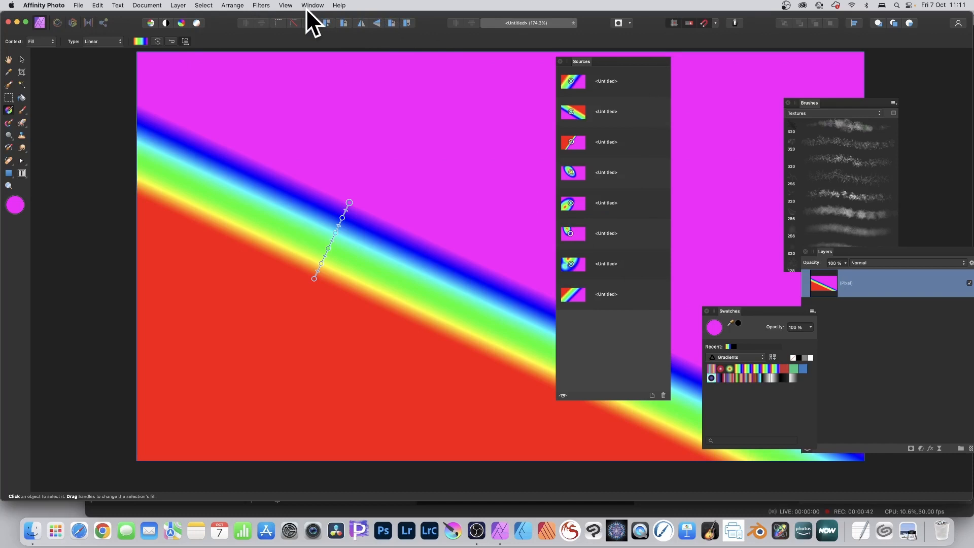
{"action": "left_click", "coordinate": [741, 377]}
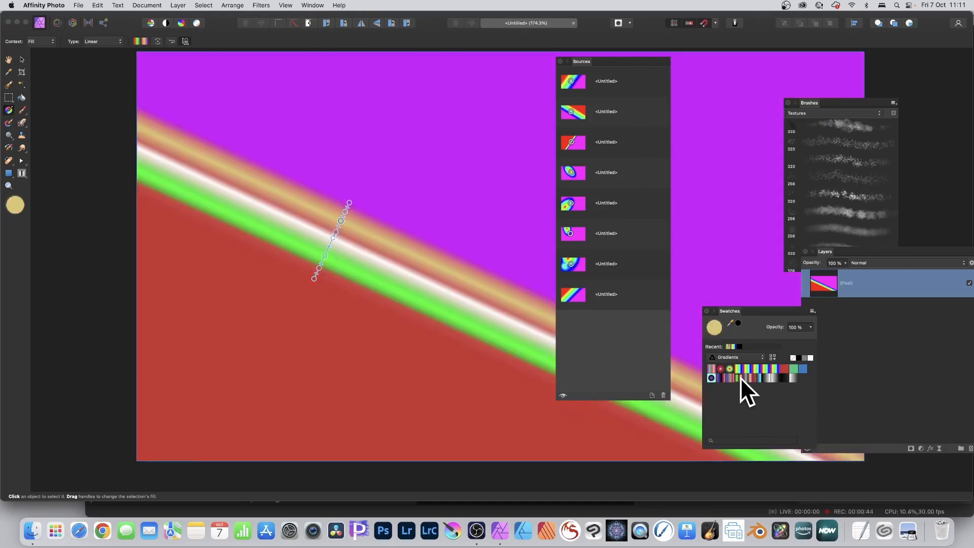
{"action": "left_click", "coordinate": [651, 395]}
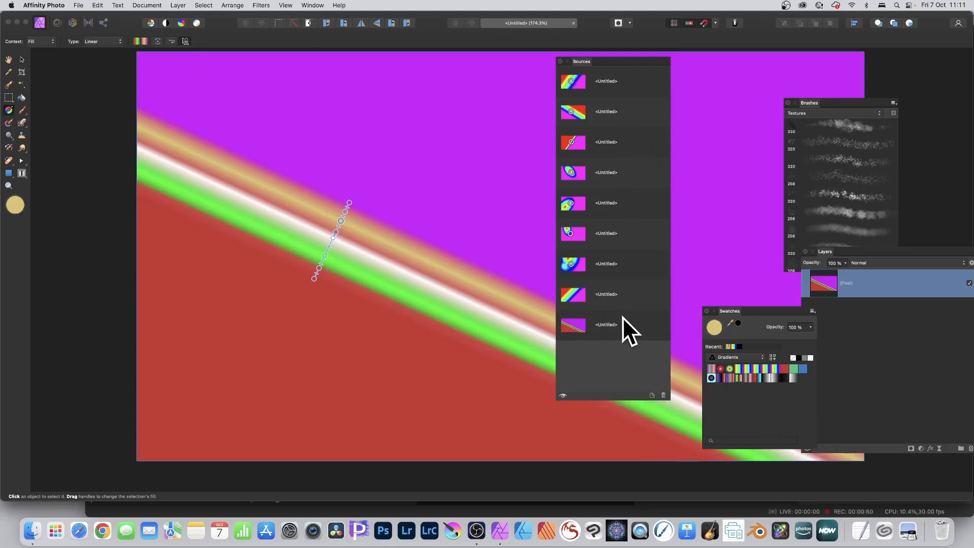
Delete the gradient layer and add a new empty pixel layer
{"action": "key", "text": "Delete"}
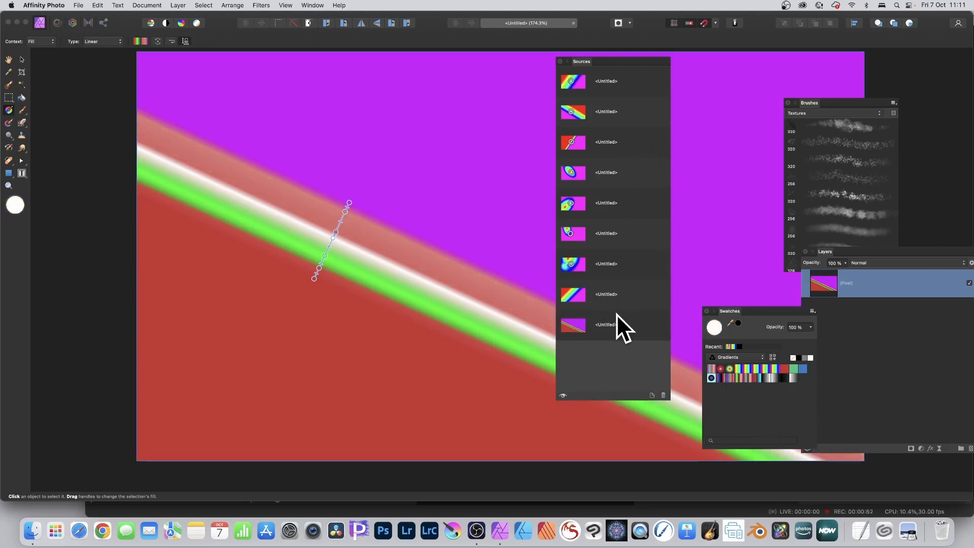
{"action": "key", "text": "Delete"}
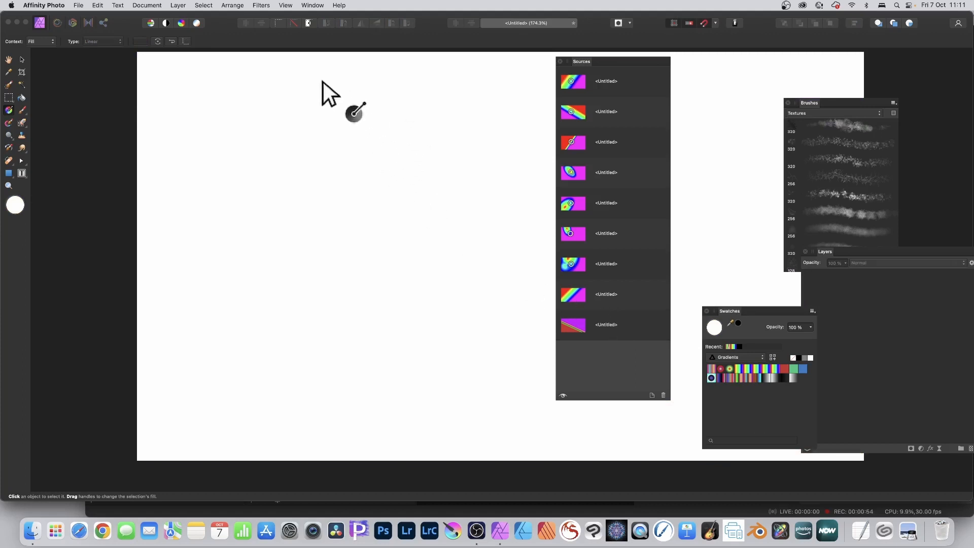
{"action": "left_click", "coordinate": [183, 6]}
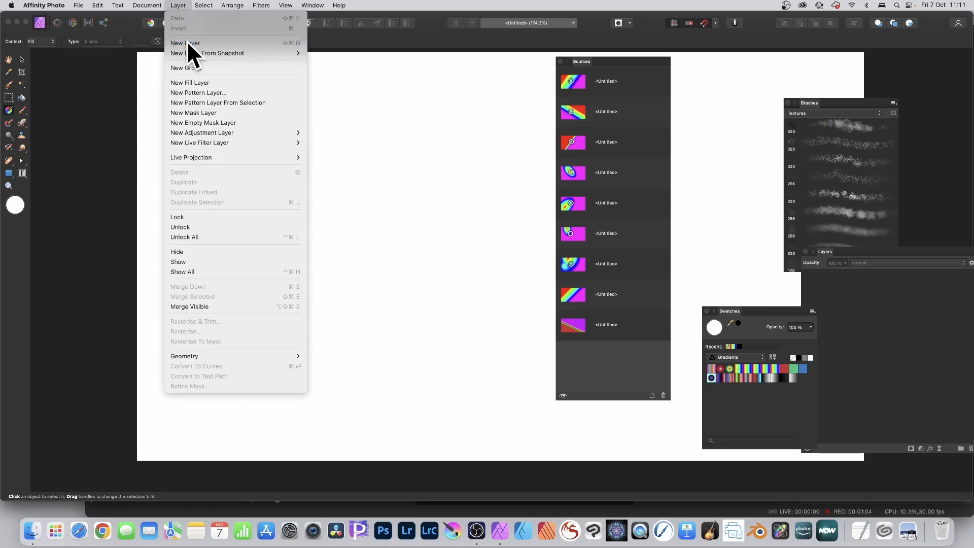
{"action": "left_click", "coordinate": [186, 40]}
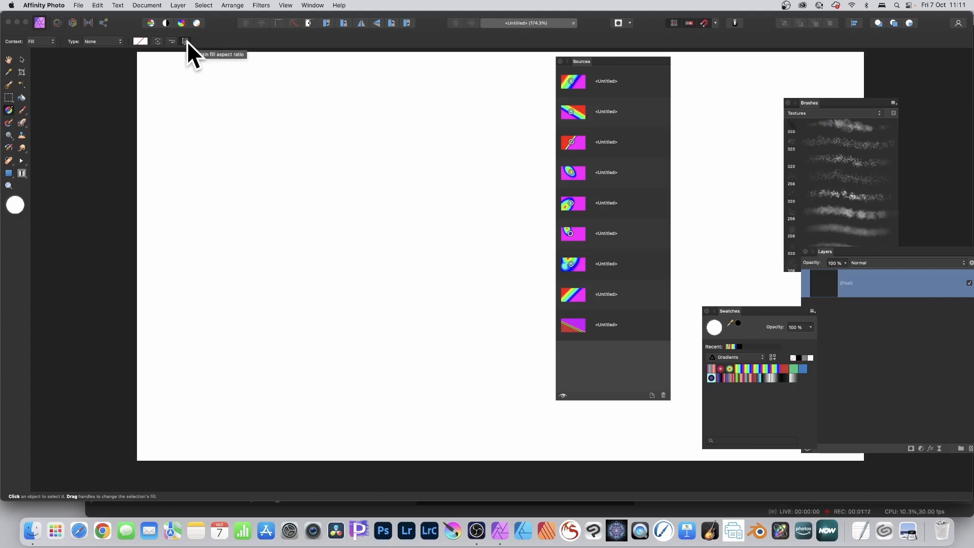
Activate the Clone Brush Tool, select the striped gradient at the end of the sources and try to paint with it on the canvas
{"action": "left_click", "coordinate": [22, 135]}
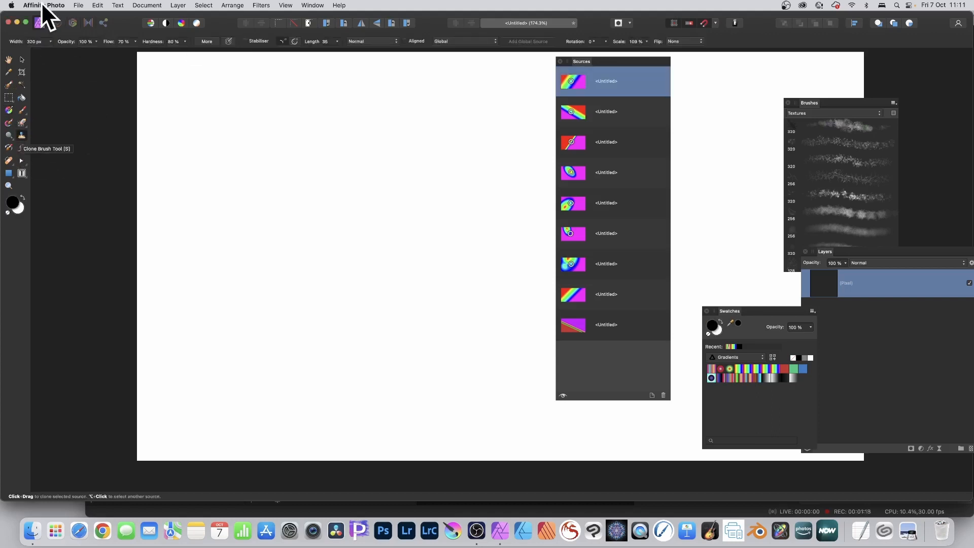
{"action": "mouse_move", "coordinate": [163, 57]}
{"action": "left_mouse_down"}
{"action": "mouse_move", "coordinate": [218, 65]}
{"action": "mouse_move", "coordinate": [420, 53]}
{"action": "left_mouse_up"}
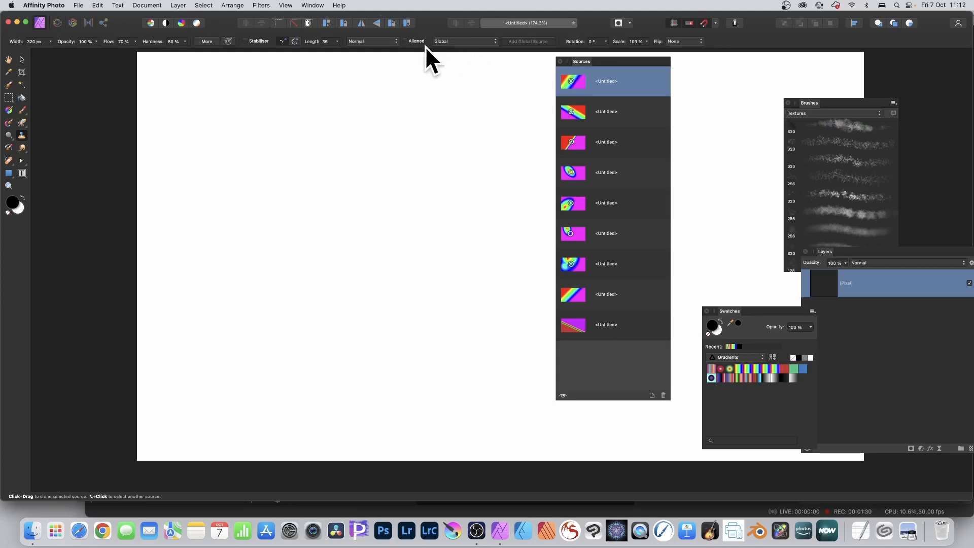
{"action": "left_click", "coordinate": [480, 41]}
{"action": "left_click", "coordinate": [472, 44]}
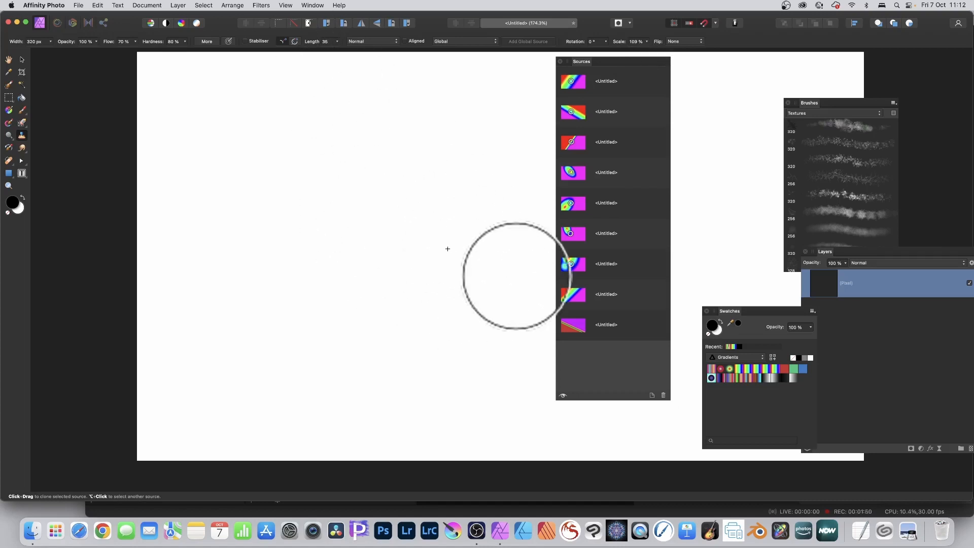
{"action": "scroll", "coordinate": [517, 276], "scroll_direction": "down", "scroll_amount": 1}
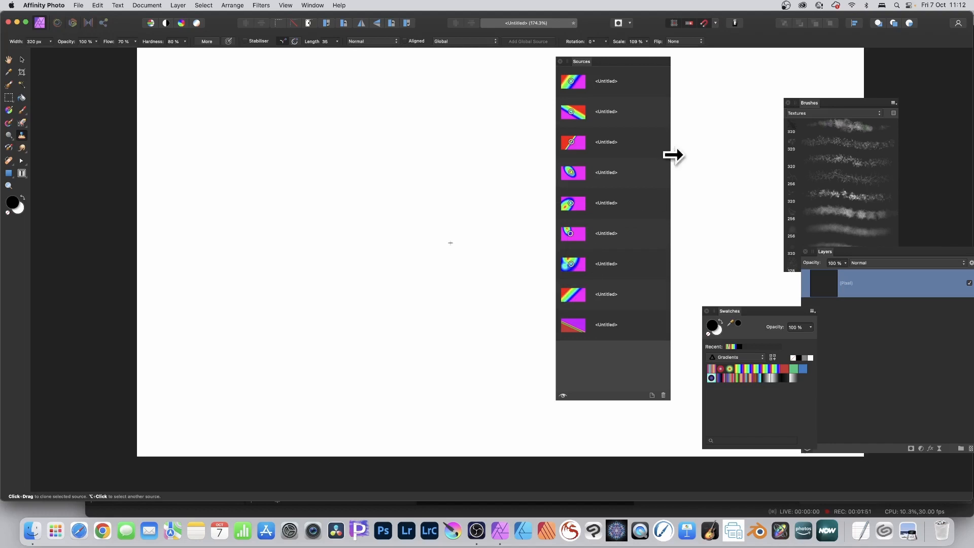
{"action": "left_click", "coordinate": [598, 326]}
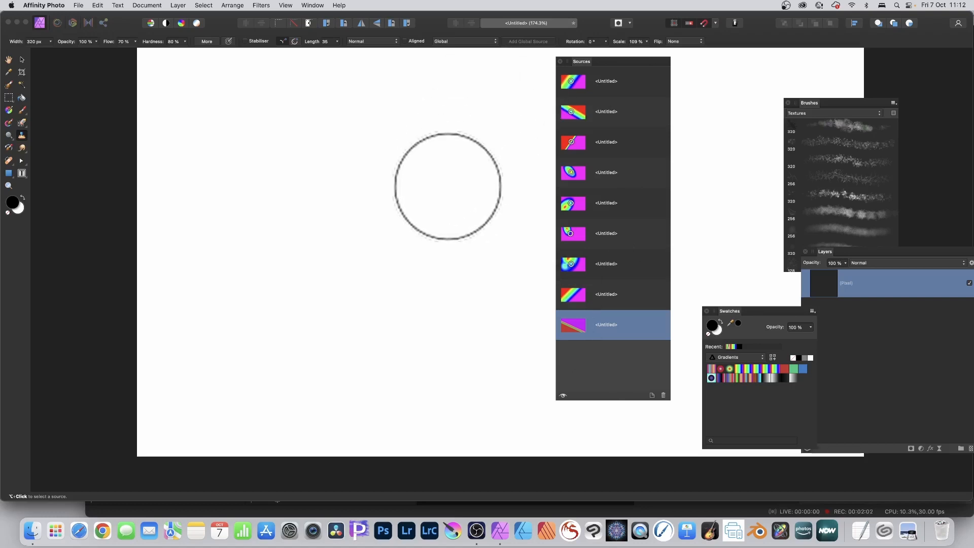
{"action": "left_click", "coordinate": [431, 188]}
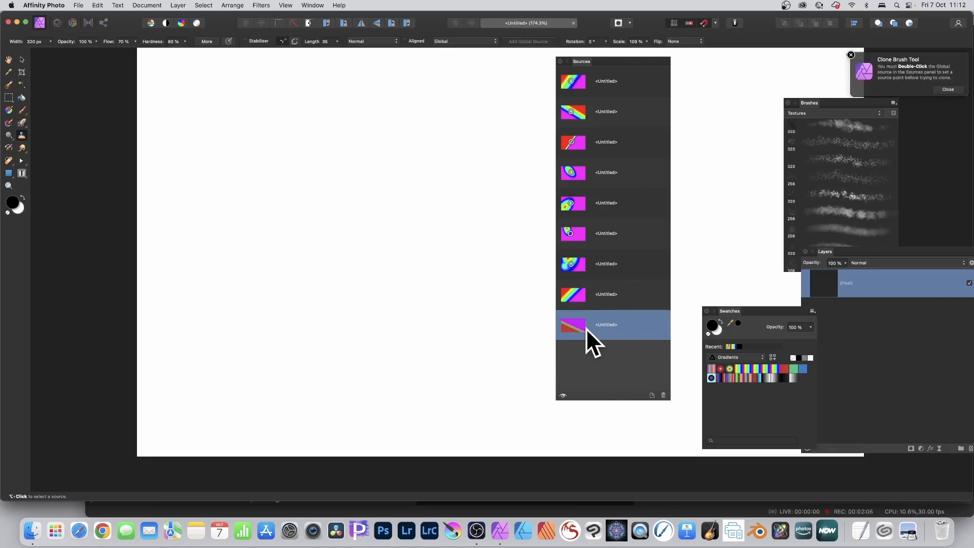
Set a source point near the centre of the last rainbow source and of the striped gradient source
{"action": "left_click", "coordinate": [574, 293]}
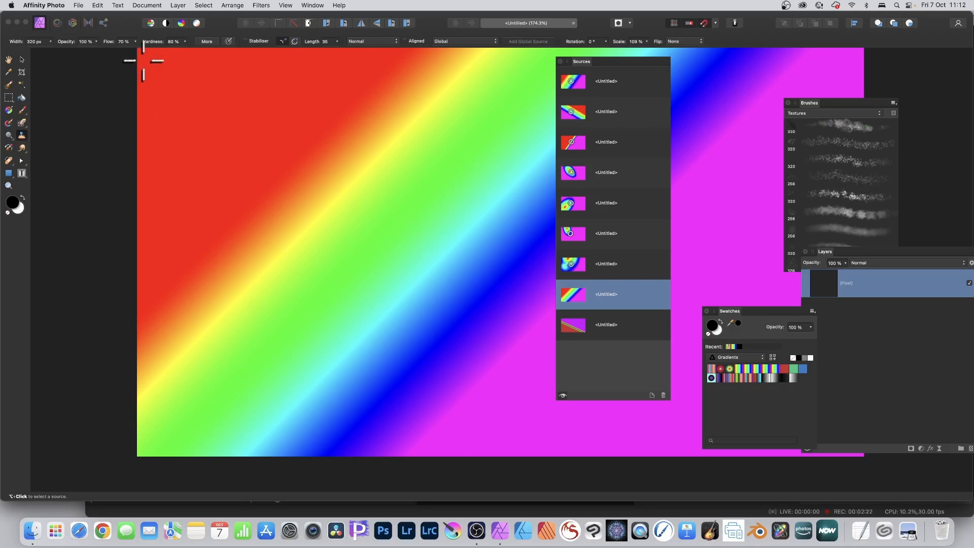
{"action": "left_click", "coordinate": [482, 231], "text": "alt"}
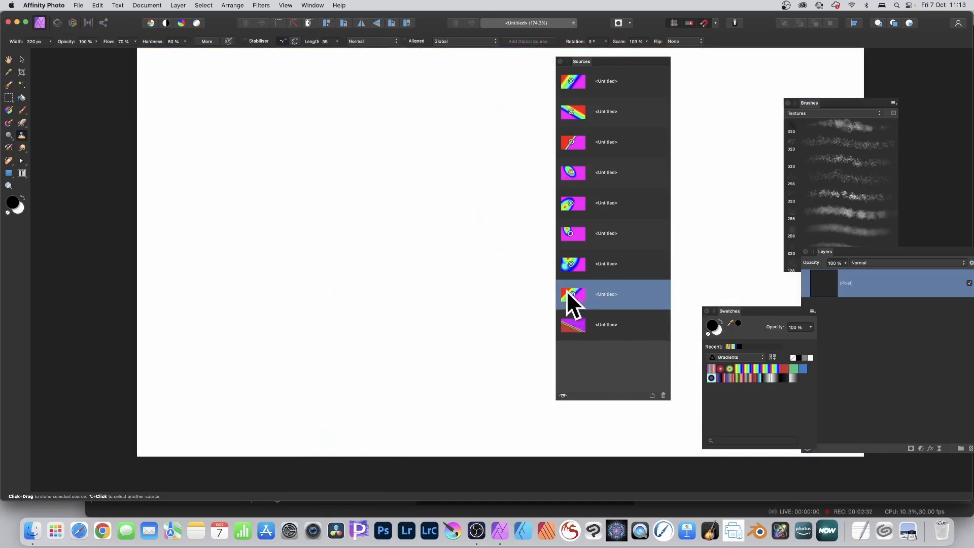
{"action": "left_click", "coordinate": [578, 323]}
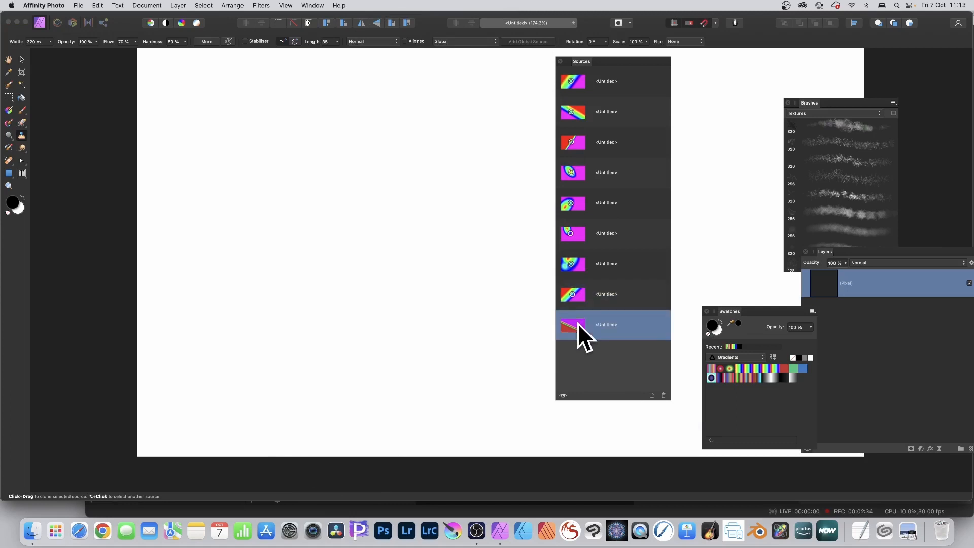
{"action": "left_click", "coordinate": [449, 237], "text": "alt"}
Try a textured clone stroke from the striped source in the middle of the canvas and undo it
{"action": "mouse_move", "coordinate": [409, 229]}
{"action": "left_mouse_down"}
{"action": "mouse_move", "coordinate": [360, 225]}
{"action": "mouse_move", "coordinate": [402, 259]}
{"action": "mouse_move", "coordinate": [421, 252]}
{"action": "left_mouse_up"}
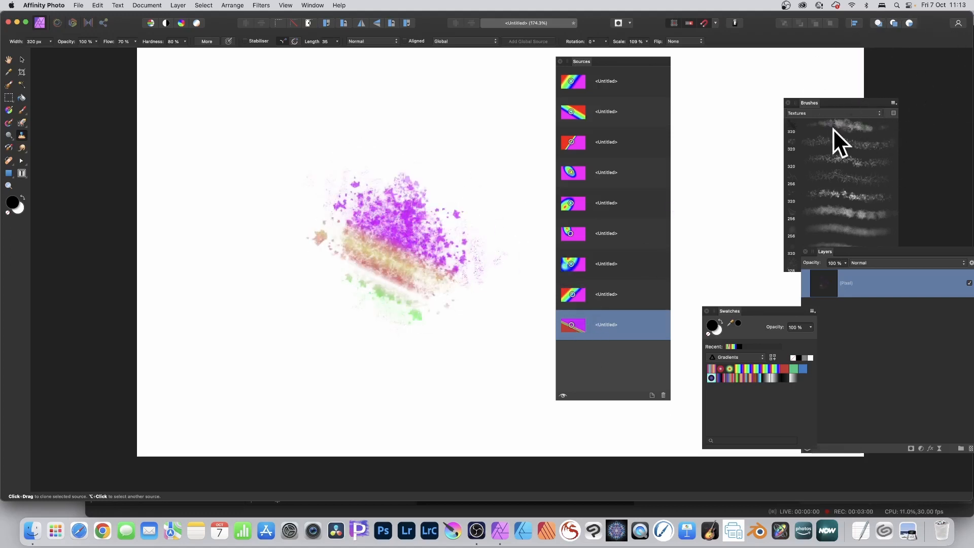
{"action": "left_click", "coordinate": [818, 113]}
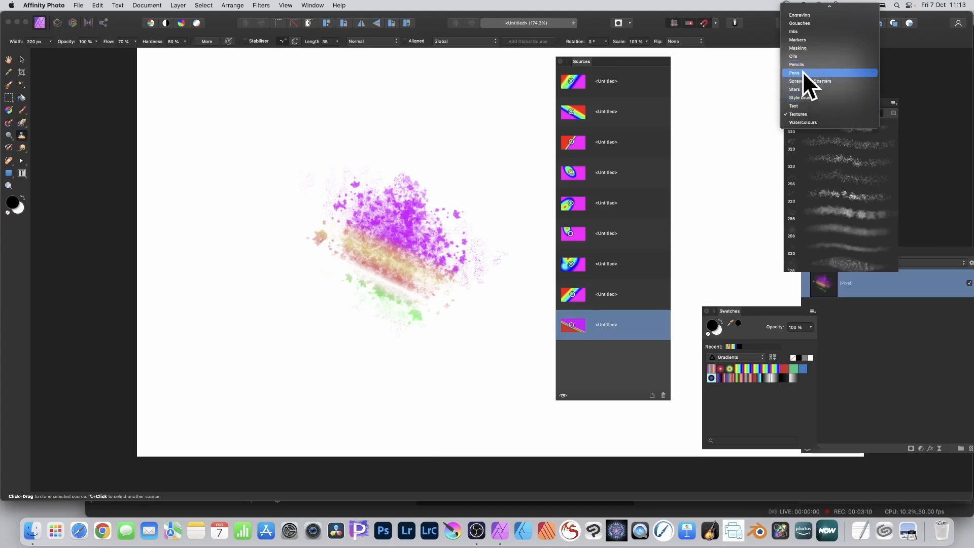
{"action": "left_click", "coordinate": [328, 194]}
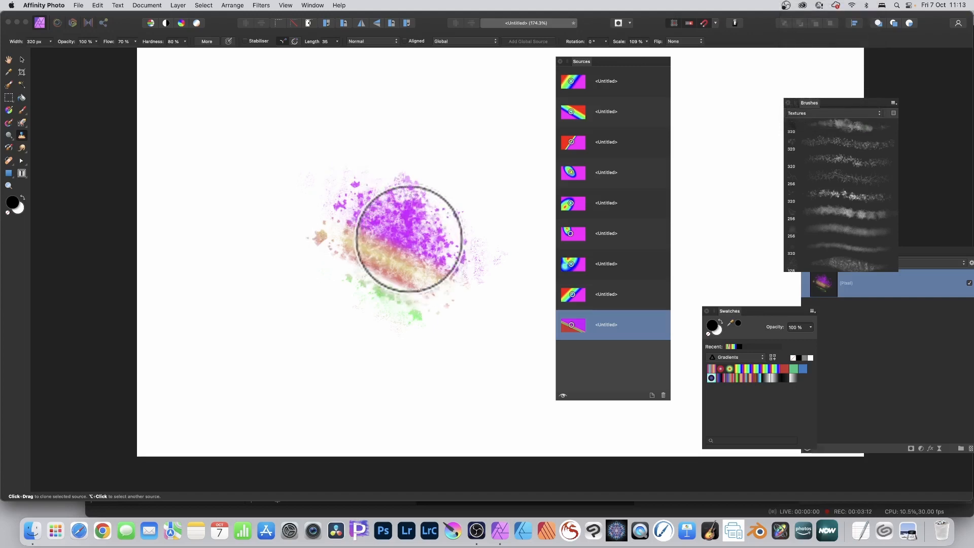
{"action": "key", "text": "super+z"}
{"action": "key", "text": "super+z"}
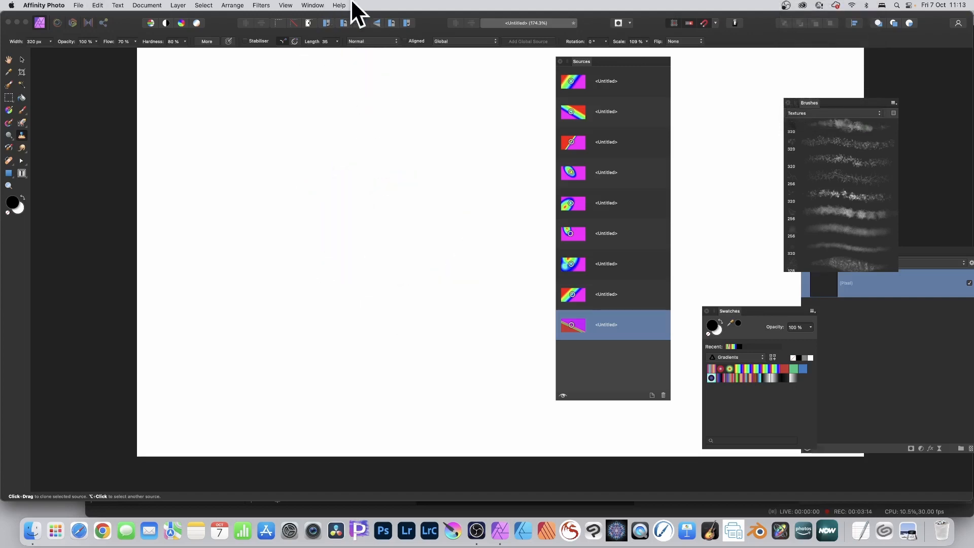
Paint broad textured clone strokes from the striped gradient source diagonally across the canvas
{"action": "mouse_move", "coordinate": [378, 223]}
{"action": "left_mouse_down"}
{"action": "mouse_move", "coordinate": [356, 244]}
{"action": "mouse_move", "coordinate": [401, 239]}
{"action": "left_mouse_up"}
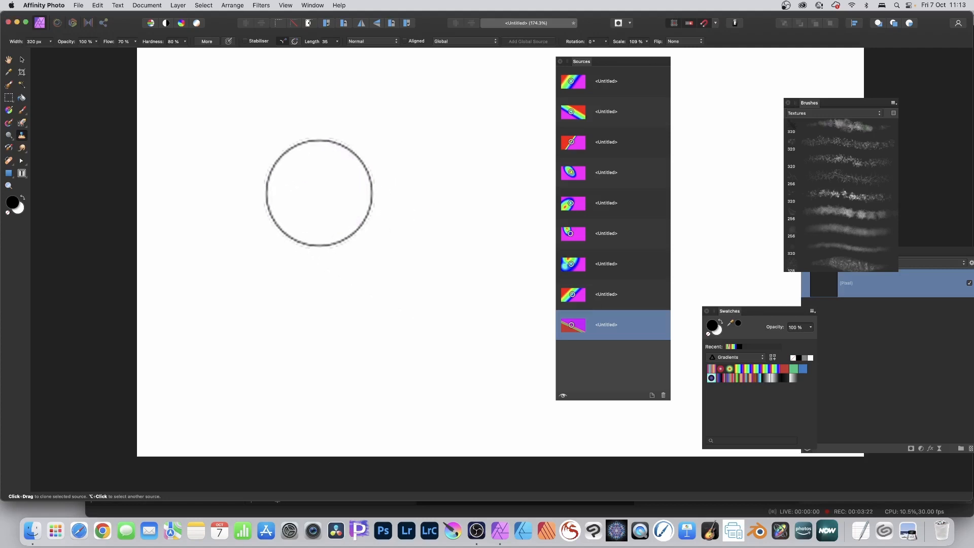
{"action": "mouse_move", "coordinate": [320, 191]}
{"action": "left_mouse_down"}
{"action": "mouse_move", "coordinate": [450, 263]}
{"action": "mouse_move", "coordinate": [205, 166]}
{"action": "mouse_move", "coordinate": [414, 256]}
{"action": "mouse_move", "coordinate": [262, 178]}
{"action": "mouse_move", "coordinate": [508, 259]}
{"action": "mouse_move", "coordinate": [294, 177]}
{"action": "mouse_move", "coordinate": [367, 200]}
{"action": "mouse_move", "coordinate": [350, 184]}
{"action": "mouse_move", "coordinate": [505, 221]}
{"action": "mouse_move", "coordinate": [409, 209]}
{"action": "mouse_move", "coordinate": [456, 268]}
{"action": "mouse_move", "coordinate": [424, 287]}
{"action": "mouse_move", "coordinate": [423, 301]}
{"action": "mouse_move", "coordinate": [413, 288]}
{"action": "mouse_move", "coordinate": [417, 307]}
{"action": "left_mouse_up"}
{"action": "mouse_move", "coordinate": [352, 288]}
{"action": "left_mouse_down"}
{"action": "mouse_move", "coordinate": [314, 241]}
{"action": "mouse_move", "coordinate": [266, 254]}
{"action": "mouse_move", "coordinate": [383, 316]}
{"action": "mouse_move", "coordinate": [353, 334]}
{"action": "mouse_move", "coordinate": [394, 357]}
{"action": "mouse_move", "coordinate": [359, 277]}
{"action": "mouse_move", "coordinate": [419, 273]}
{"action": "mouse_move", "coordinate": [391, 240]}
{"action": "mouse_move", "coordinate": [459, 279]}
{"action": "mouse_move", "coordinate": [418, 255]}
{"action": "mouse_move", "coordinate": [453, 269]}
{"action": "mouse_move", "coordinate": [505, 243]}
{"action": "left_mouse_up"}
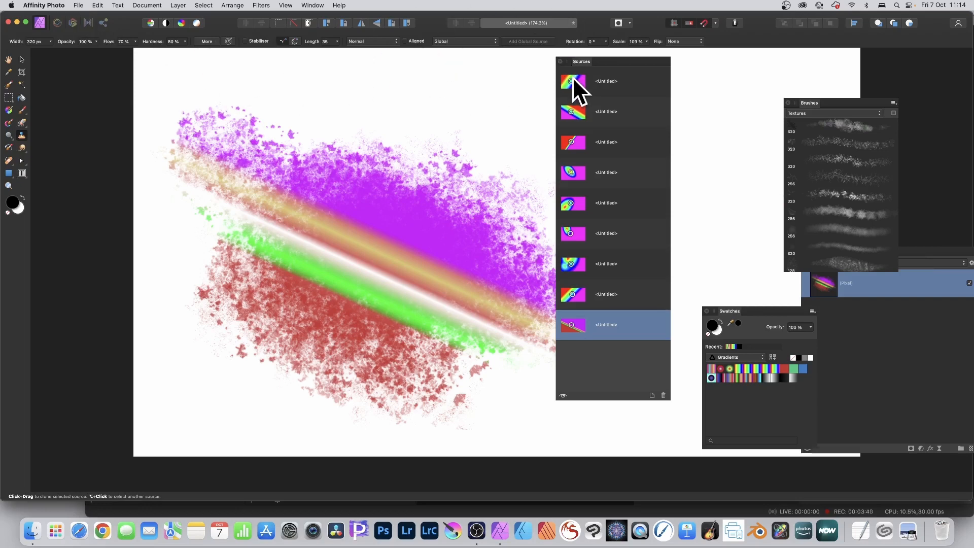
Add a new pixel layer above the painting, try cloning the striped source over the artwork, and undo that stroke
{"action": "left_click", "coordinate": [178, 5]}
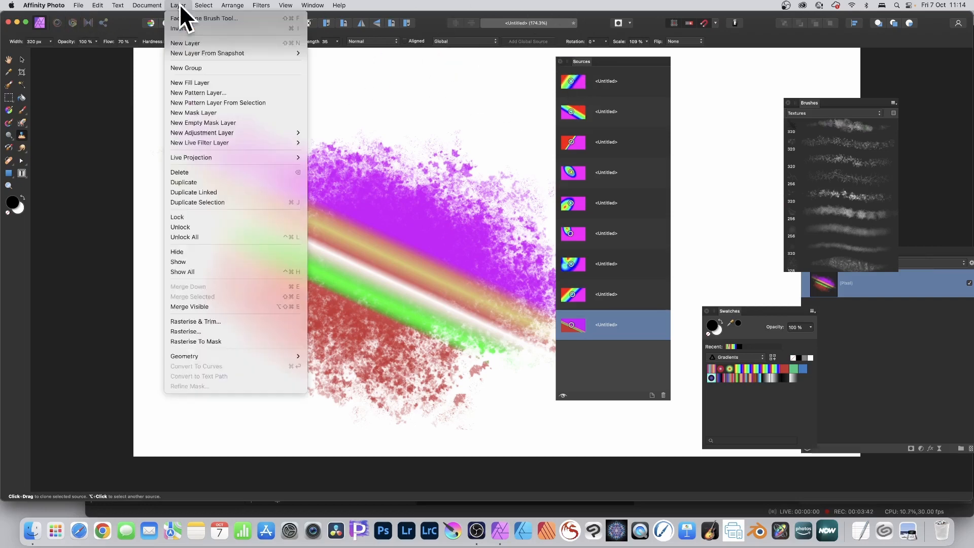
{"action": "left_click", "coordinate": [183, 44]}
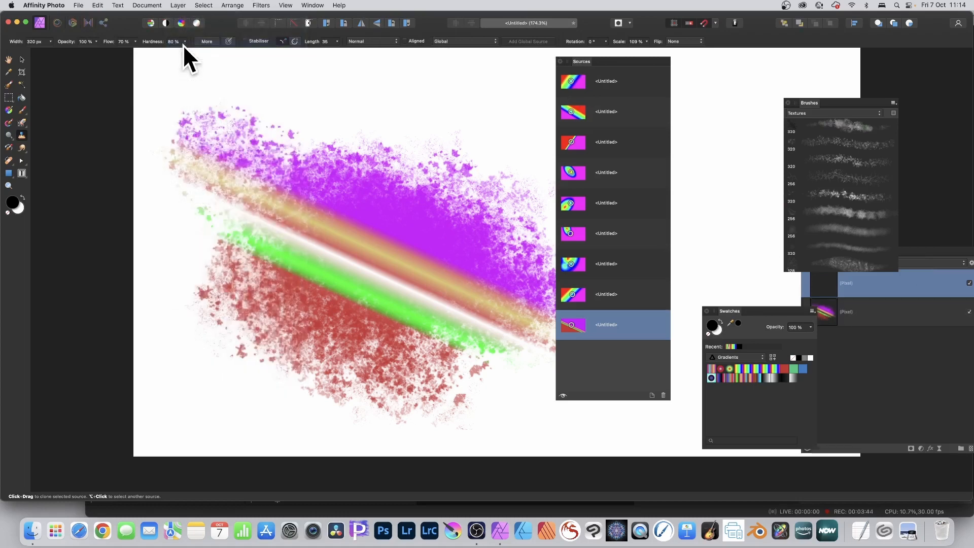
{"action": "mouse_move", "coordinate": [305, 235]}
{"action": "left_mouse_down"}
{"action": "mouse_move", "coordinate": [358, 163]}
{"action": "mouse_move", "coordinate": [359, 275]}
{"action": "mouse_move", "coordinate": [285, 198]}
{"action": "mouse_move", "coordinate": [369, 191]}
{"action": "mouse_move", "coordinate": [452, 222]}
{"action": "mouse_move", "coordinate": [428, 276]}
{"action": "mouse_move", "coordinate": [302, 250]}
{"action": "mouse_move", "coordinate": [406, 289]}
{"action": "left_mouse_up"}
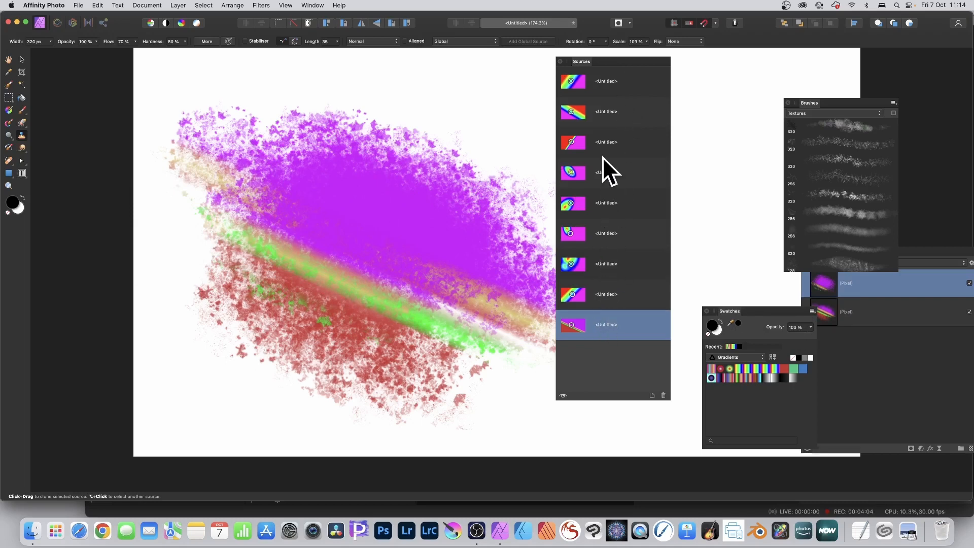
{"action": "key", "text": "super+z"}
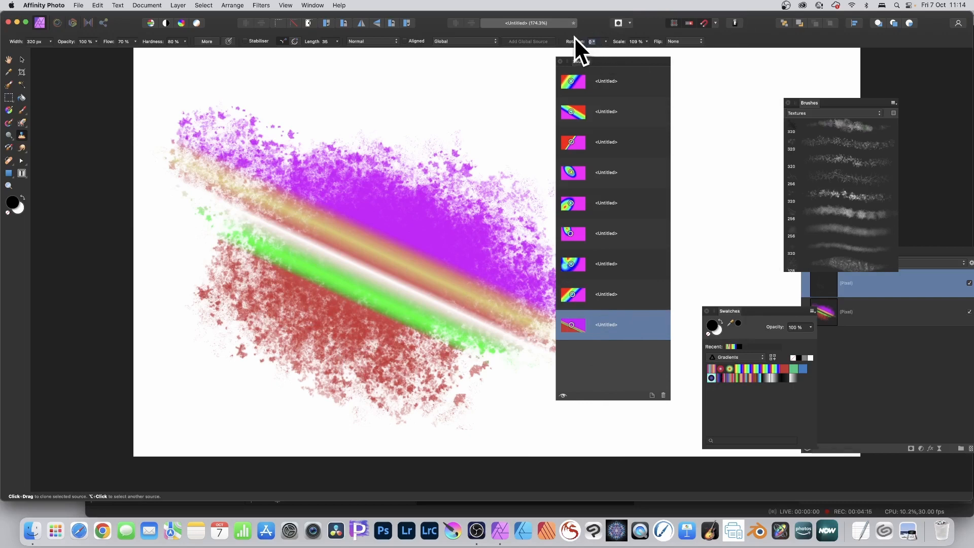
Set the clone rotation to 45° and paint the rotated striped source over the artwork on the upper layer
{"action": "key", "text": "Return"}
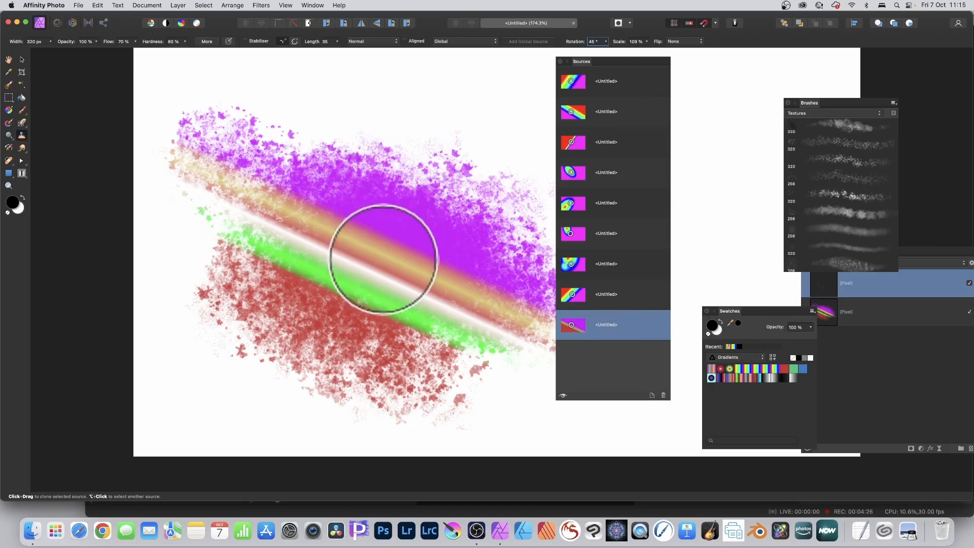
{"action": "mouse_move", "coordinate": [349, 262]}
{"action": "left_mouse_down"}
{"action": "mouse_move", "coordinate": [355, 203]}
{"action": "mouse_move", "coordinate": [321, 245]}
{"action": "mouse_move", "coordinate": [289, 218]}
{"action": "mouse_move", "coordinate": [320, 276]}
{"action": "mouse_move", "coordinate": [294, 261]}
{"action": "mouse_move", "coordinate": [311, 279]}
{"action": "mouse_move", "coordinate": [285, 172]}
{"action": "mouse_move", "coordinate": [332, 282]}
{"action": "mouse_move", "coordinate": [348, 261]}
{"action": "mouse_move", "coordinate": [353, 272]}
{"action": "mouse_move", "coordinate": [385, 217]}
{"action": "mouse_move", "coordinate": [337, 320]}
{"action": "mouse_move", "coordinate": [264, 198]}
{"action": "mouse_move", "coordinate": [326, 257]}
{"action": "mouse_move", "coordinate": [261, 170]}
{"action": "mouse_move", "coordinate": [228, 181]}
{"action": "mouse_move", "coordinate": [331, 320]}
{"action": "mouse_move", "coordinate": [218, 119]}
{"action": "mouse_move", "coordinate": [228, 54]}
{"action": "mouse_move", "coordinate": [261, 196]}
{"action": "mouse_move", "coordinate": [328, 376]}
{"action": "mouse_move", "coordinate": [298, 363]}
{"action": "mouse_move", "coordinate": [326, 365]}
{"action": "mouse_move", "coordinate": [256, 247]}
{"action": "mouse_move", "coordinate": [233, 162]}
{"action": "mouse_move", "coordinate": [337, 320]}
{"action": "mouse_move", "coordinate": [389, 289]}
{"action": "mouse_move", "coordinate": [393, 259]}
{"action": "mouse_move", "coordinate": [374, 257]}
{"action": "mouse_move", "coordinate": [378, 243]}
{"action": "left_mouse_up"}
{"action": "key", "text": "super+z"}
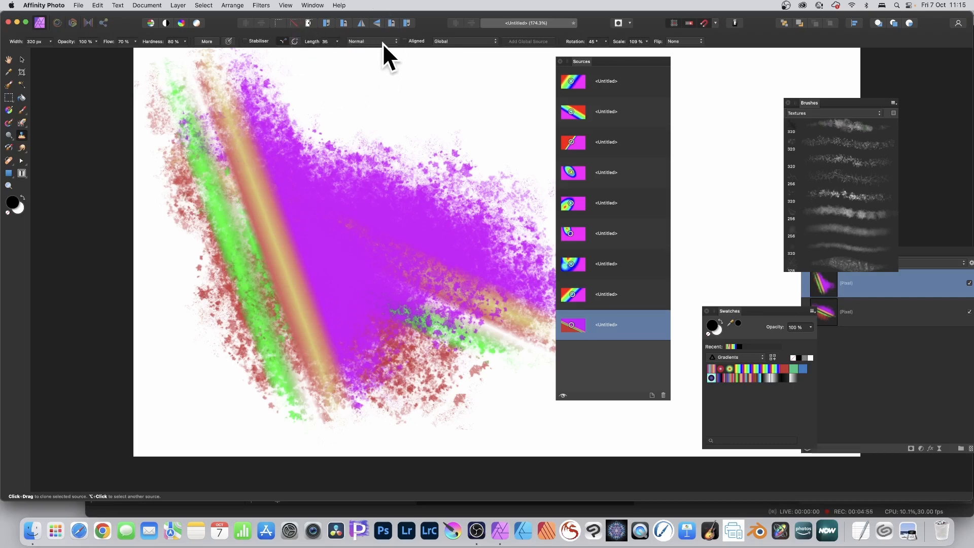
Set the clone brush's blend mode to Difference and paint the striped source over the existing strokes
{"action": "left_click", "coordinate": [382, 41]}
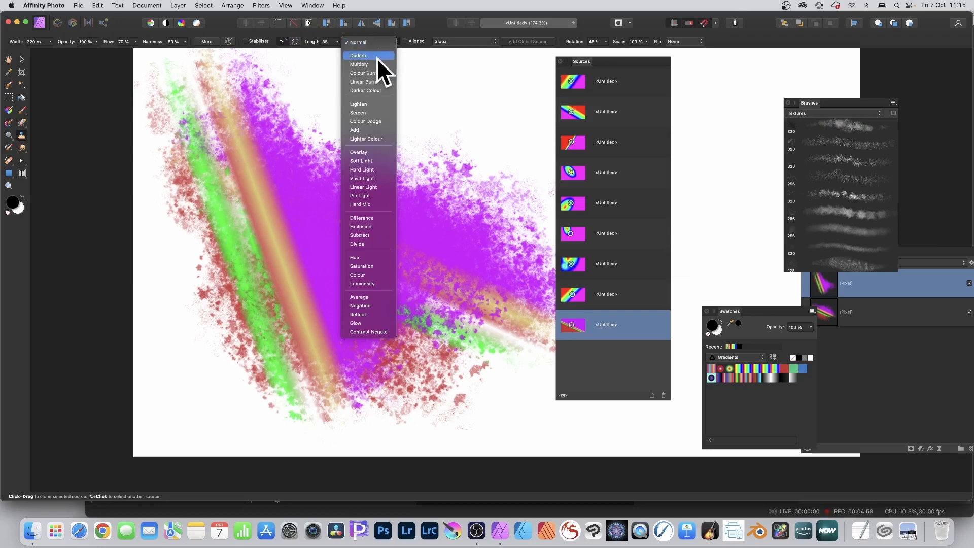
{"action": "left_click", "coordinate": [369, 218]}
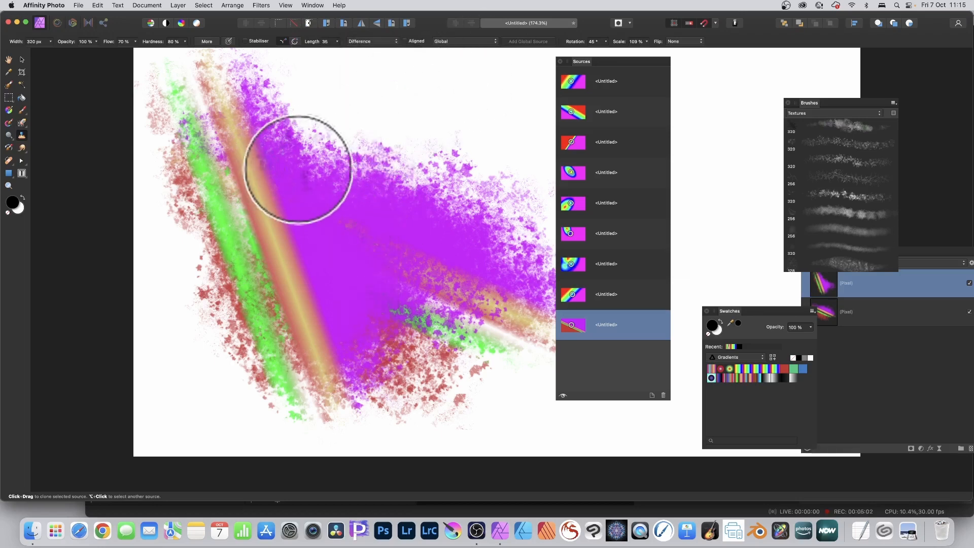
{"action": "mouse_move", "coordinate": [298, 170]}
{"action": "left_mouse_down"}
{"action": "mouse_move", "coordinate": [329, 222]}
{"action": "mouse_move", "coordinate": [268, 181]}
{"action": "mouse_move", "coordinate": [367, 339]}
{"action": "mouse_move", "coordinate": [267, 175]}
{"action": "mouse_move", "coordinate": [252, 203]}
{"action": "mouse_move", "coordinate": [334, 345]}
{"action": "mouse_move", "coordinate": [267, 304]}
{"action": "mouse_move", "coordinate": [226, 179]}
{"action": "mouse_move", "coordinate": [214, 180]}
{"action": "mouse_move", "coordinate": [294, 310]}
{"action": "mouse_move", "coordinate": [203, 110]}
{"action": "mouse_move", "coordinate": [264, 250]}
{"action": "mouse_move", "coordinate": [216, 159]}
{"action": "mouse_move", "coordinate": [213, 166]}
{"action": "mouse_move", "coordinate": [240, 187]}
{"action": "mouse_move", "coordinate": [200, 91]}
{"action": "mouse_move", "coordinate": [218, 119]}
{"action": "mouse_move", "coordinate": [249, 100]}
{"action": "mouse_move", "coordinate": [330, 141]}
{"action": "mouse_move", "coordinate": [292, 111]}
{"action": "mouse_move", "coordinate": [299, 82]}
{"action": "mouse_move", "coordinate": [467, 137]}
{"action": "mouse_move", "coordinate": [497, 125]}
{"action": "mouse_move", "coordinate": [474, 72]}
{"action": "mouse_move", "coordinate": [450, 208]}
{"action": "mouse_move", "coordinate": [461, 126]}
{"action": "mouse_move", "coordinate": [393, 229]}
{"action": "mouse_move", "coordinate": [389, 300]}
{"action": "mouse_move", "coordinate": [242, 314]}
{"action": "mouse_move", "coordinate": [198, 339]}
{"action": "mouse_move", "coordinate": [214, 397]}
{"action": "mouse_move", "coordinate": [235, 359]}
{"action": "mouse_move", "coordinate": [184, 287]}
{"action": "mouse_move", "coordinate": [222, 349]}
{"action": "mouse_move", "coordinate": [300, 339]}
{"action": "mouse_move", "coordinate": [302, 312]}
{"action": "mouse_move", "coordinate": [243, 197]}
{"action": "mouse_move", "coordinate": [340, 221]}
{"action": "mouse_move", "coordinate": [171, 146]}
{"action": "mouse_move", "coordinate": [246, 182]}
{"action": "mouse_move", "coordinate": [228, 131]}
{"action": "mouse_move", "coordinate": [289, 183]}
{"action": "mouse_move", "coordinate": [309, 239]}
{"action": "mouse_move", "coordinate": [269, 244]}
{"action": "mouse_move", "coordinate": [213, 209]}
{"action": "mouse_move", "coordinate": [267, 292]}
{"action": "mouse_move", "coordinate": [301, 298]}
{"action": "mouse_move", "coordinate": [309, 289]}
{"action": "mouse_move", "coordinate": [288, 262]}
{"action": "mouse_move", "coordinate": [289, 216]}
{"action": "mouse_move", "coordinate": [285, 268]}
{"action": "mouse_move", "coordinate": [300, 167]}
{"action": "mouse_move", "coordinate": [289, 127]}
{"action": "mouse_move", "coordinate": [339, 180]}
{"action": "mouse_move", "coordinate": [352, 228]}
{"action": "mouse_move", "coordinate": [384, 234]}
{"action": "mouse_move", "coordinate": [377, 279]}
{"action": "left_mouse_up"}
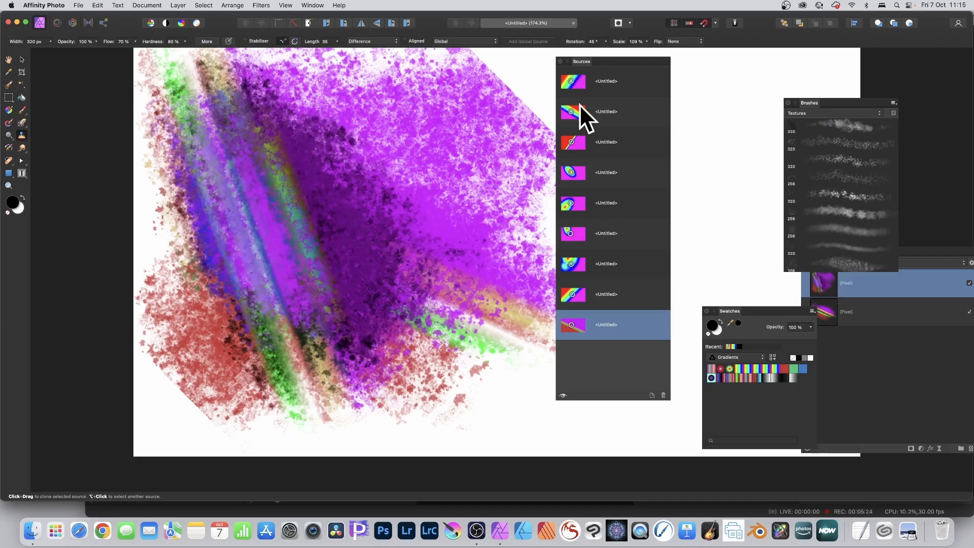
Select the fifth gradient source and paint it in Difference mode across the upper and lower areas of the artwork on the upper layer
{"action": "left_click", "coordinate": [584, 206]}
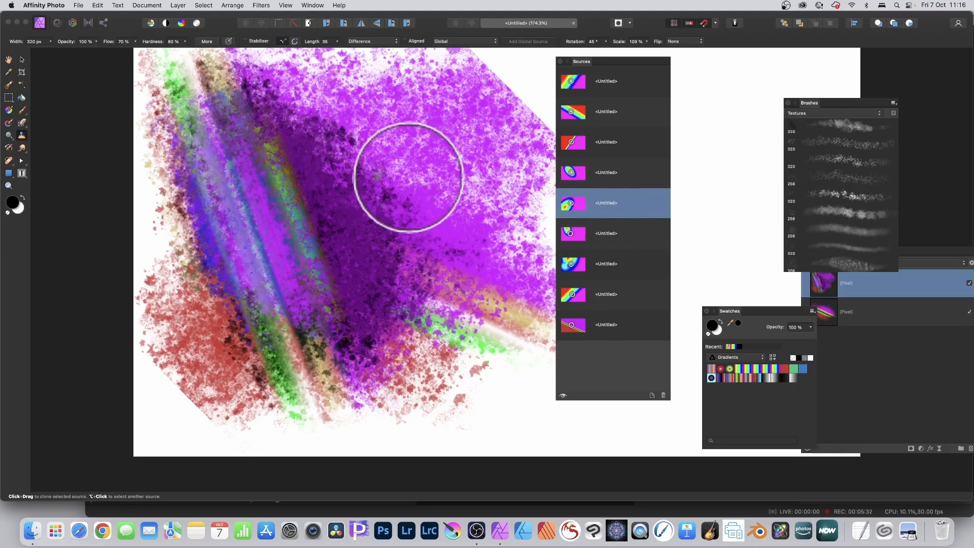
{"action": "mouse_move", "coordinate": [469, 191]}
{"action": "left_mouse_down"}
{"action": "mouse_move", "coordinate": [427, 242]}
{"action": "mouse_move", "coordinate": [398, 150]}
{"action": "mouse_move", "coordinate": [449, 179]}
{"action": "mouse_move", "coordinate": [413, 122]}
{"action": "mouse_move", "coordinate": [500, 181]}
{"action": "mouse_move", "coordinate": [450, 100]}
{"action": "mouse_move", "coordinate": [467, 159]}
{"action": "mouse_move", "coordinate": [428, 140]}
{"action": "mouse_move", "coordinate": [459, 163]}
{"action": "mouse_move", "coordinate": [390, 114]}
{"action": "mouse_move", "coordinate": [463, 156]}
{"action": "mouse_move", "coordinate": [430, 127]}
{"action": "mouse_move", "coordinate": [499, 192]}
{"action": "mouse_move", "coordinate": [470, 164]}
{"action": "mouse_move", "coordinate": [334, 100]}
{"action": "mouse_move", "coordinate": [377, 96]}
{"action": "mouse_move", "coordinate": [409, 111]}
{"action": "mouse_move", "coordinate": [454, 99]}
{"action": "mouse_move", "coordinate": [469, 73]}
{"action": "mouse_move", "coordinate": [537, 93]}
{"action": "mouse_move", "coordinate": [443, 66]}
{"action": "mouse_move", "coordinate": [444, 99]}
{"action": "mouse_move", "coordinate": [461, 110]}
{"action": "mouse_move", "coordinate": [465, 66]}
{"action": "mouse_move", "coordinate": [454, 90]}
{"action": "mouse_move", "coordinate": [414, 120]}
{"action": "mouse_move", "coordinate": [266, 85]}
{"action": "mouse_move", "coordinate": [205, 96]}
{"action": "mouse_move", "coordinate": [206, 133]}
{"action": "mouse_move", "coordinate": [174, 140]}
{"action": "mouse_move", "coordinate": [137, 71]}
{"action": "mouse_move", "coordinate": [219, 289]}
{"action": "mouse_move", "coordinate": [427, 380]}
{"action": "mouse_move", "coordinate": [433, 339]}
{"action": "mouse_move", "coordinate": [464, 358]}
{"action": "left_mouse_up"}
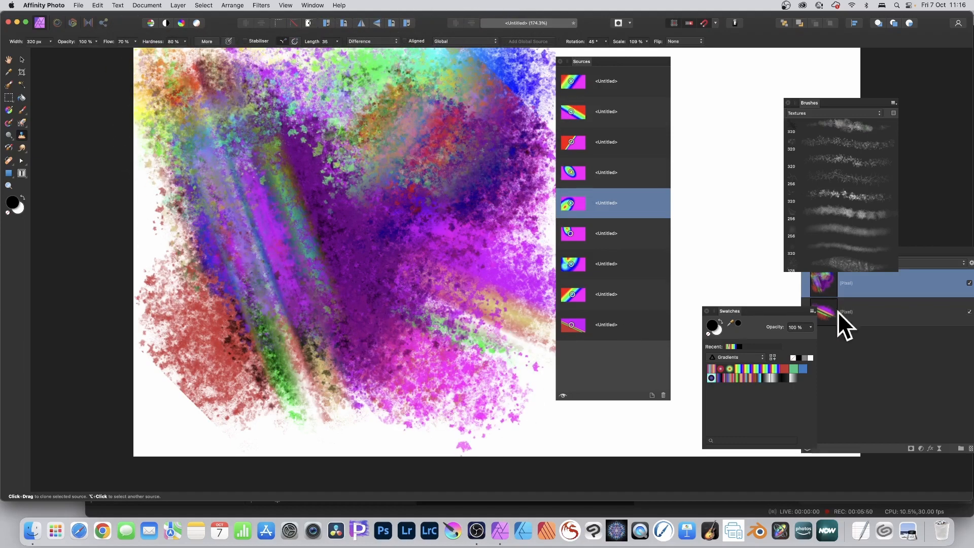
{"action": "left_click", "coordinate": [826, 283]}
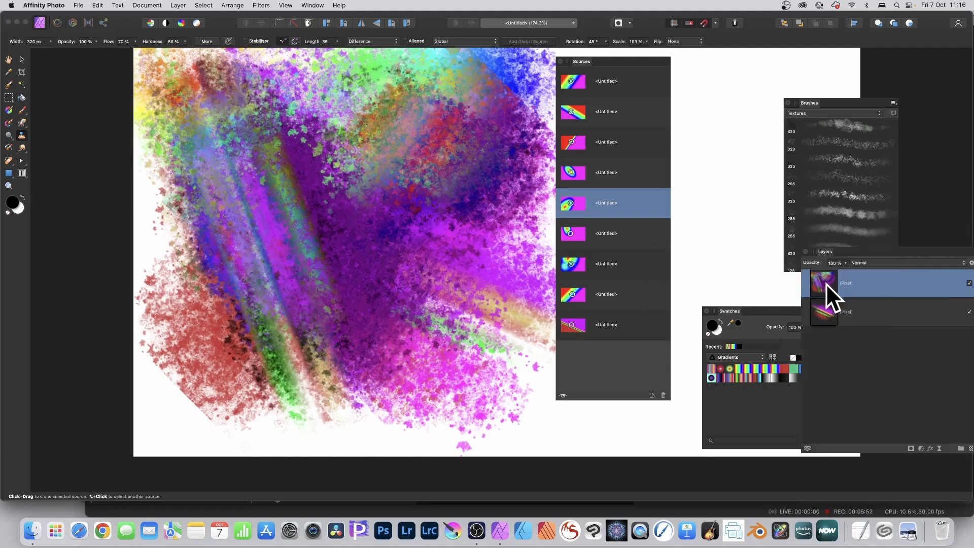
Shrink and rotate the upper layer's artwork, and place several overlapping duplicates of it across the canvas
{"action": "left_click_drag", "start_coordinate": [824, 250], "coordinate": [693, 172]}
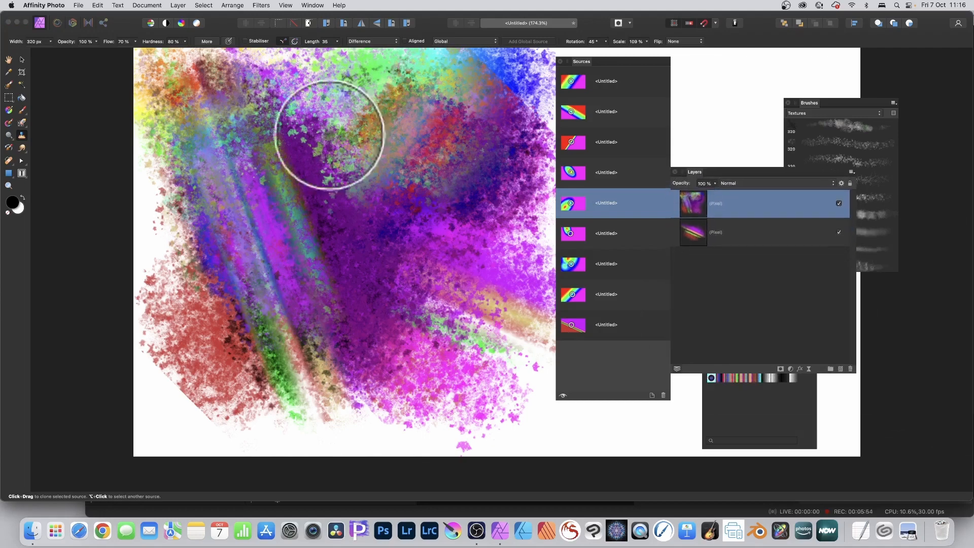
{"action": "left_click", "coordinate": [21, 59]}
{"action": "left_click_drag", "start_coordinate": [306, 151], "coordinate": [334, 180]}
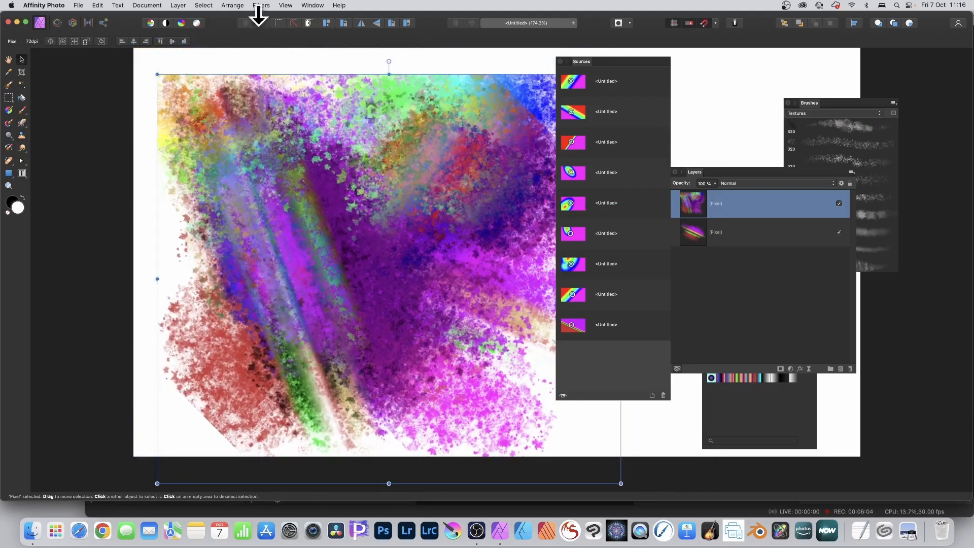
{"action": "left_click_drag", "start_coordinate": [158, 74], "coordinate": [467, 445]}
{"action": "left_click_drag", "start_coordinate": [481, 173], "coordinate": [379, 184]}
{"action": "mouse_move", "coordinate": [462, 174]}
{"action": "left_mouse_down"}
{"action": "mouse_move", "coordinate": [175, 185]}
{"action": "mouse_move", "coordinate": [456, 181]}
{"action": "mouse_move", "coordinate": [393, 245]}
{"action": "mouse_move", "coordinate": [311, 266]}
{"action": "mouse_move", "coordinate": [289, 235]}
{"action": "mouse_move", "coordinate": [329, 292]}
{"action": "mouse_move", "coordinate": [384, 345]}
{"action": "mouse_move", "coordinate": [410, 355]}
{"action": "mouse_move", "coordinate": [250, 355]}
{"action": "mouse_move", "coordinate": [234, 389]}
{"action": "mouse_move", "coordinate": [261, 419]}
{"action": "mouse_move", "coordinate": [342, 428]}
{"action": "mouse_move", "coordinate": [357, 461]}
{"action": "left_mouse_up"}
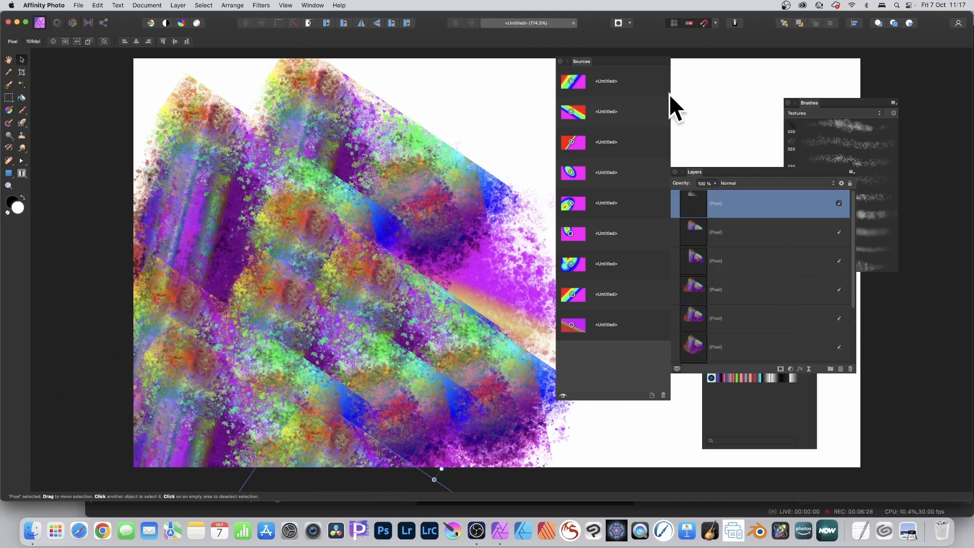
Clone the fifth gradient source in Difference mode over the upper middle of the artwork on the topmost layer
{"action": "left_click", "coordinate": [607, 141]}
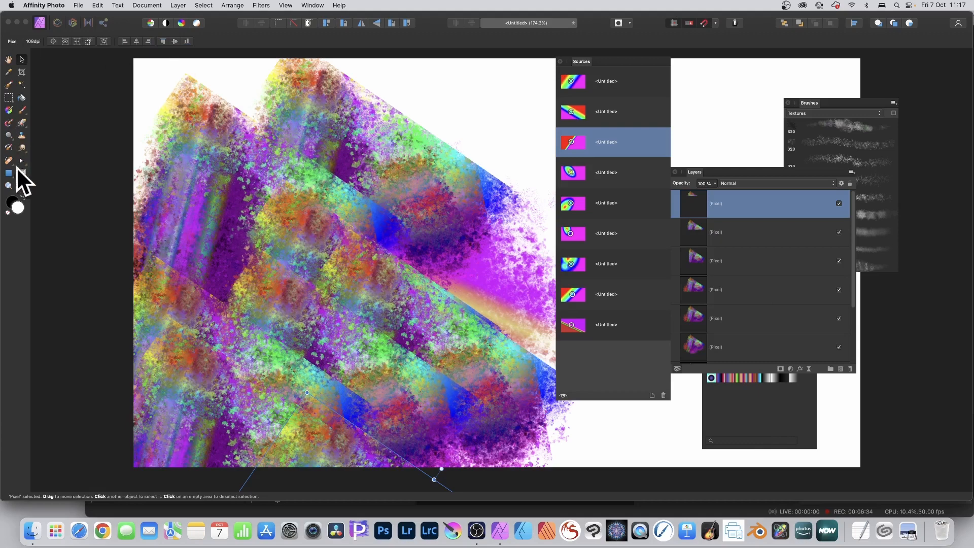
{"action": "left_click", "coordinate": [21, 136]}
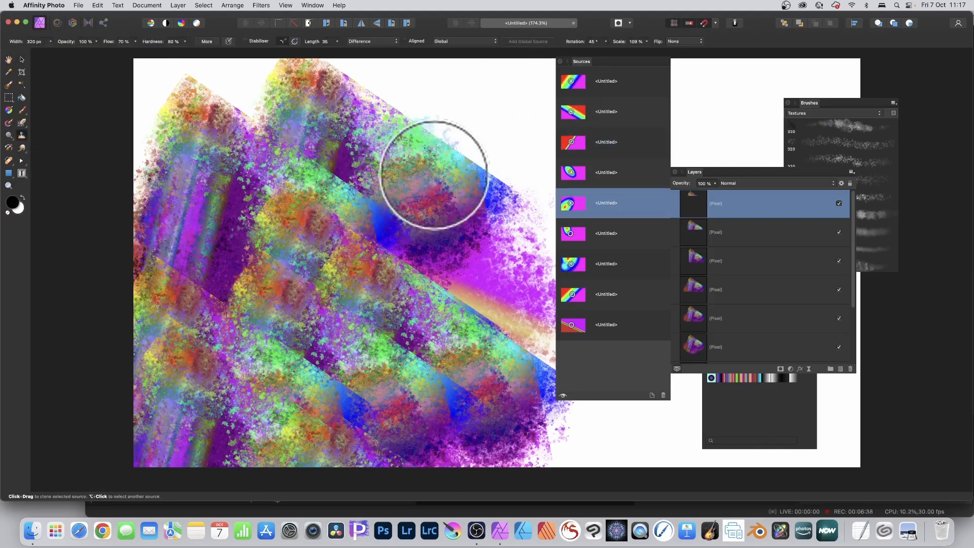
{"action": "mouse_move", "coordinate": [433, 175]}
{"action": "left_mouse_down"}
{"action": "mouse_move", "coordinate": [433, 151]}
{"action": "mouse_move", "coordinate": [396, 113]}
{"action": "mouse_move", "coordinate": [475, 162]}
{"action": "mouse_move", "coordinate": [454, 137]}
{"action": "mouse_move", "coordinate": [451, 105]}
{"action": "mouse_move", "coordinate": [509, 134]}
{"action": "mouse_move", "coordinate": [451, 151]}
{"action": "mouse_move", "coordinate": [450, 167]}
{"action": "mouse_move", "coordinate": [405, 144]}
{"action": "mouse_move", "coordinate": [417, 179]}
{"action": "mouse_move", "coordinate": [379, 152]}
{"action": "mouse_move", "coordinate": [317, 133]}
{"action": "mouse_move", "coordinate": [344, 172]}
{"action": "mouse_move", "coordinate": [433, 204]}
{"action": "mouse_move", "coordinate": [451, 225]}
{"action": "mouse_move", "coordinate": [455, 253]}
{"action": "mouse_move", "coordinate": [234, 219]}
{"action": "mouse_move", "coordinate": [291, 179]}
{"action": "mouse_move", "coordinate": [312, 177]}
{"action": "left_mouse_up"}
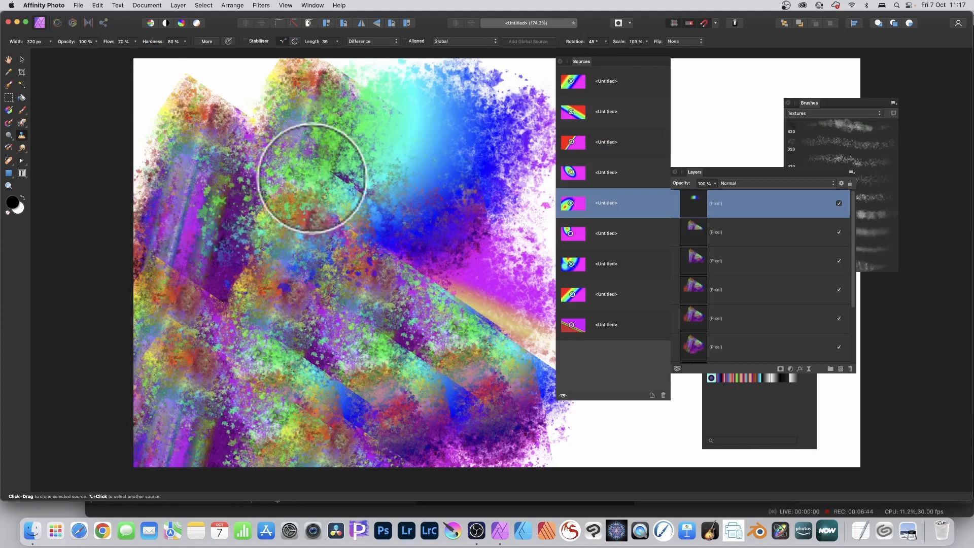
Set the clone scale to 296% and paint the enlarged fifth source across the artwork and the empty canvas areas
{"action": "left_click", "coordinate": [647, 43]}
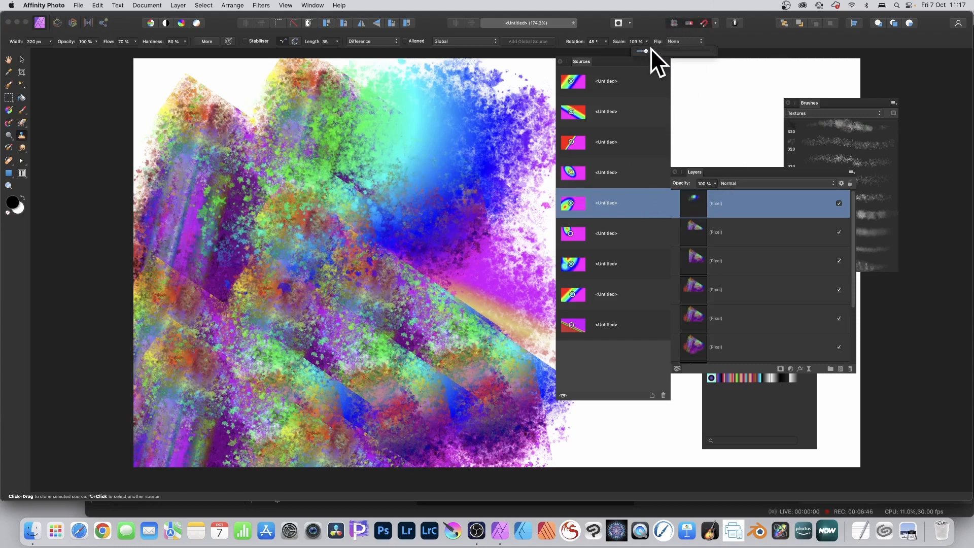
{"action": "left_click_drag", "start_coordinate": [656, 51], "coordinate": [660, 51]}
{"action": "mouse_move", "coordinate": [441, 137]}
{"action": "left_mouse_down"}
{"action": "mouse_move", "coordinate": [459, 210]}
{"action": "mouse_move", "coordinate": [429, 257]}
{"action": "mouse_move", "coordinate": [391, 130]}
{"action": "mouse_move", "coordinate": [501, 185]}
{"action": "mouse_move", "coordinate": [391, 120]}
{"action": "mouse_move", "coordinate": [482, 218]}
{"action": "mouse_move", "coordinate": [473, 186]}
{"action": "mouse_move", "coordinate": [420, 131]}
{"action": "mouse_move", "coordinate": [446, 120]}
{"action": "mouse_move", "coordinate": [502, 122]}
{"action": "left_mouse_up"}
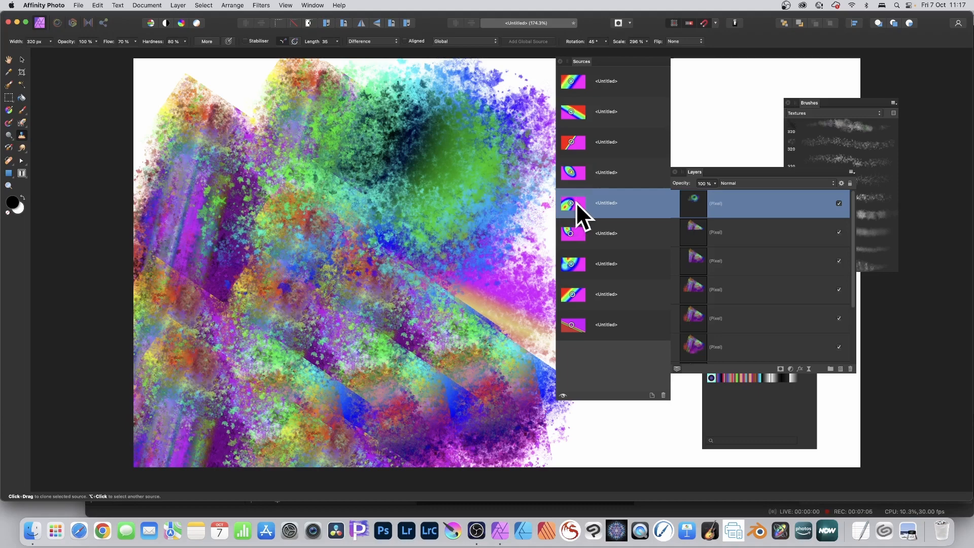
{"action": "mouse_move", "coordinate": [355, 195]}
{"action": "left_mouse_down"}
{"action": "mouse_move", "coordinate": [393, 221]}
{"action": "mouse_move", "coordinate": [395, 202]}
{"action": "mouse_move", "coordinate": [463, 224]}
{"action": "mouse_move", "coordinate": [407, 184]}
{"action": "mouse_move", "coordinate": [429, 159]}
{"action": "mouse_move", "coordinate": [516, 190]}
{"action": "mouse_move", "coordinate": [480, 144]}
{"action": "mouse_move", "coordinate": [681, 133]}
{"action": "mouse_move", "coordinate": [680, 92]}
{"action": "mouse_move", "coordinate": [775, 95]}
{"action": "mouse_move", "coordinate": [775, 63]}
{"action": "mouse_move", "coordinate": [840, 77]}
{"action": "left_mouse_up"}
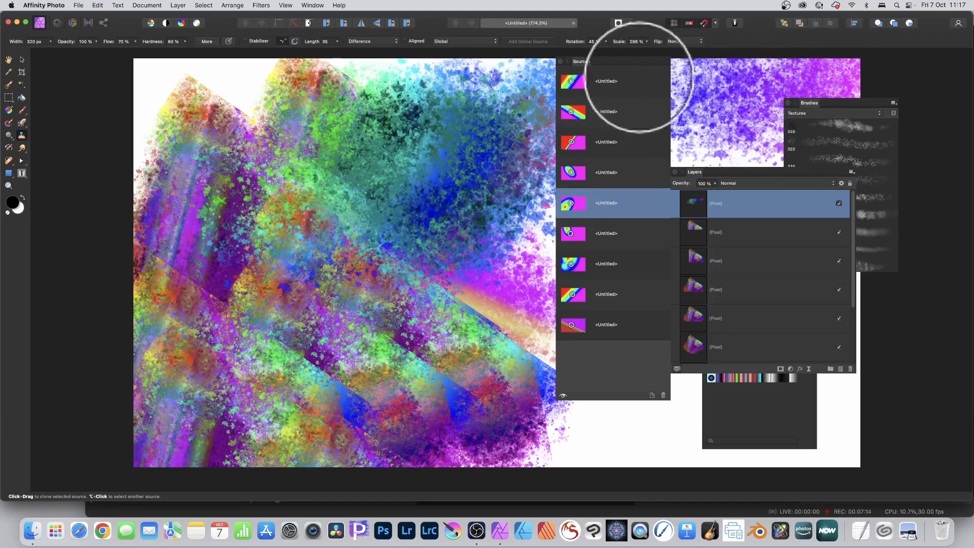
{"action": "mouse_move", "coordinate": [330, 83]}
{"action": "left_mouse_down"}
{"action": "mouse_move", "coordinate": [347, 73]}
{"action": "mouse_move", "coordinate": [323, 108]}
{"action": "mouse_move", "coordinate": [195, 89]}
{"action": "mouse_move", "coordinate": [254, 196]}
{"action": "mouse_move", "coordinate": [326, 268]}
{"action": "mouse_move", "coordinate": [216, 267]}
{"action": "mouse_move", "coordinate": [350, 271]}
{"action": "mouse_move", "coordinate": [505, 376]}
{"action": "mouse_move", "coordinate": [450, 320]}
{"action": "mouse_move", "coordinate": [605, 417]}
{"action": "mouse_move", "coordinate": [562, 431]}
{"action": "mouse_move", "coordinate": [607, 403]}
{"action": "mouse_move", "coordinate": [694, 434]}
{"action": "mouse_move", "coordinate": [713, 404]}
{"action": "mouse_move", "coordinate": [804, 402]}
{"action": "left_mouse_up"}
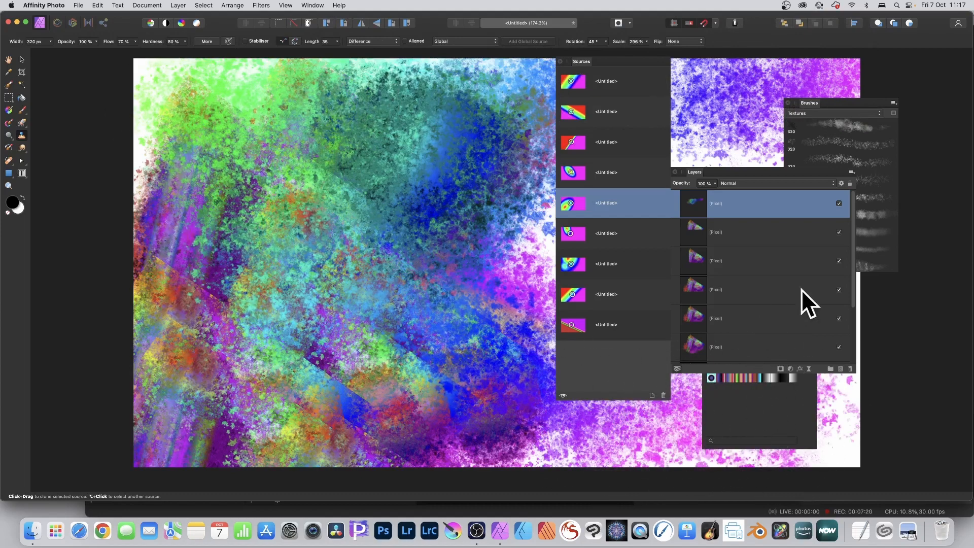
Add a Pillow Bevel / Emboss effect to the top layer with radius 8.3 px, azimuth 165.8° and elevation 79.1°
{"action": "left_click", "coordinate": [801, 369]}
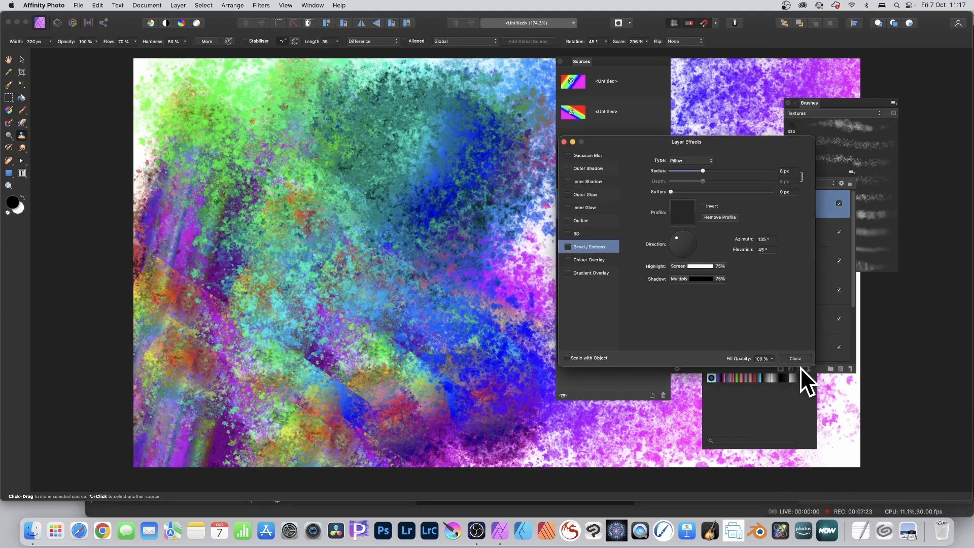
{"action": "left_click", "coordinate": [571, 246]}
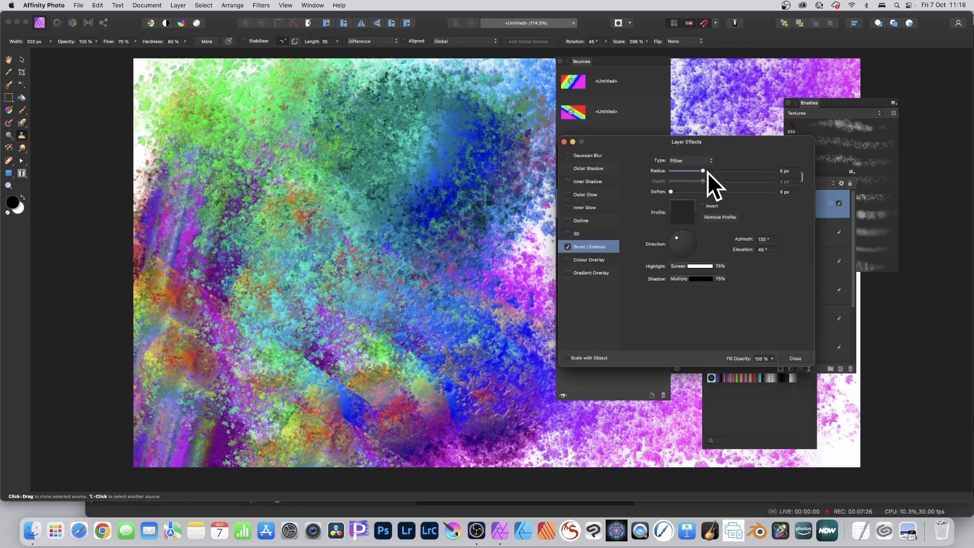
{"action": "left_click_drag", "start_coordinate": [708, 172], "coordinate": [714, 171]}
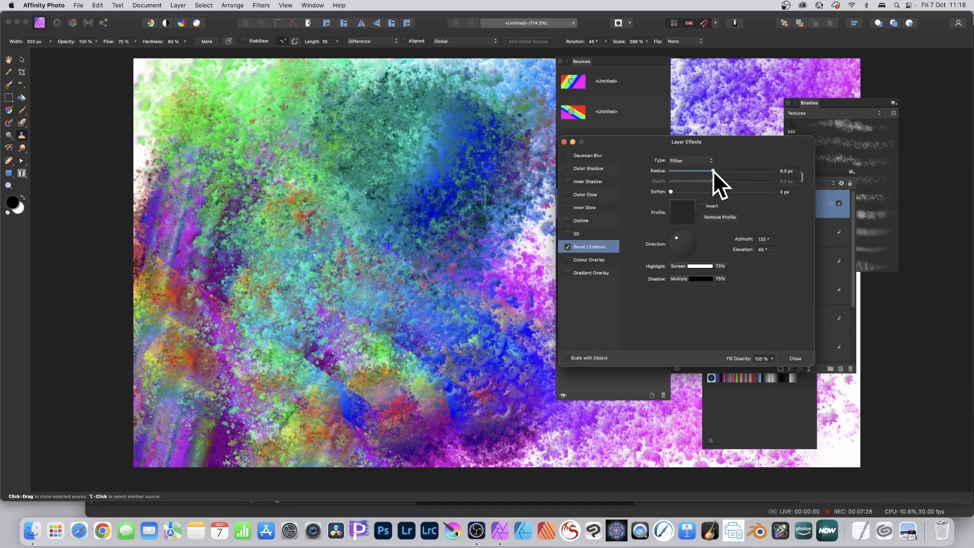
{"action": "left_click_drag", "start_coordinate": [681, 240], "coordinate": [681, 242]}
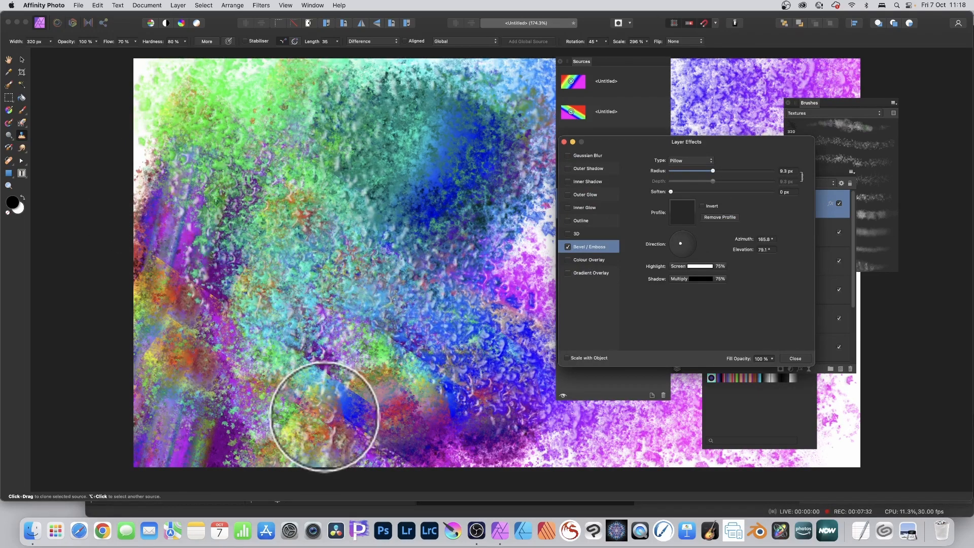
{"action": "left_click", "coordinate": [796, 358]}
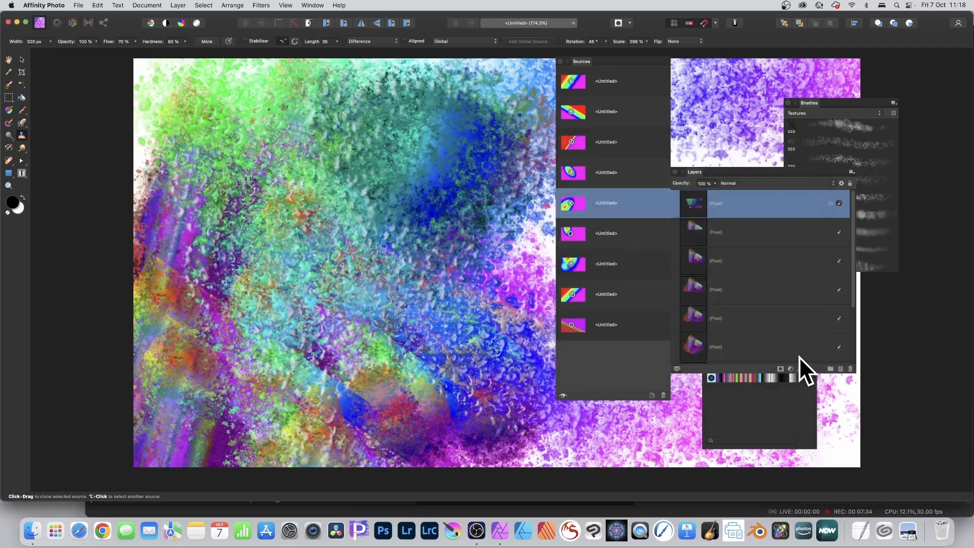
Merge the visible layers into a new top layer and fill it with a diagonal linear rainbow gradient
{"action": "left_click", "coordinate": [178, 5]}
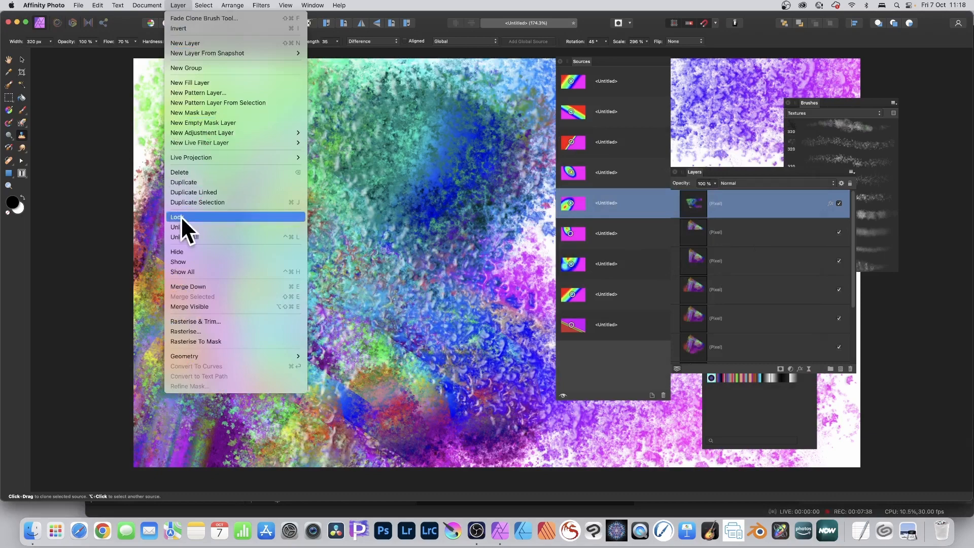
{"action": "left_click", "coordinate": [214, 303]}
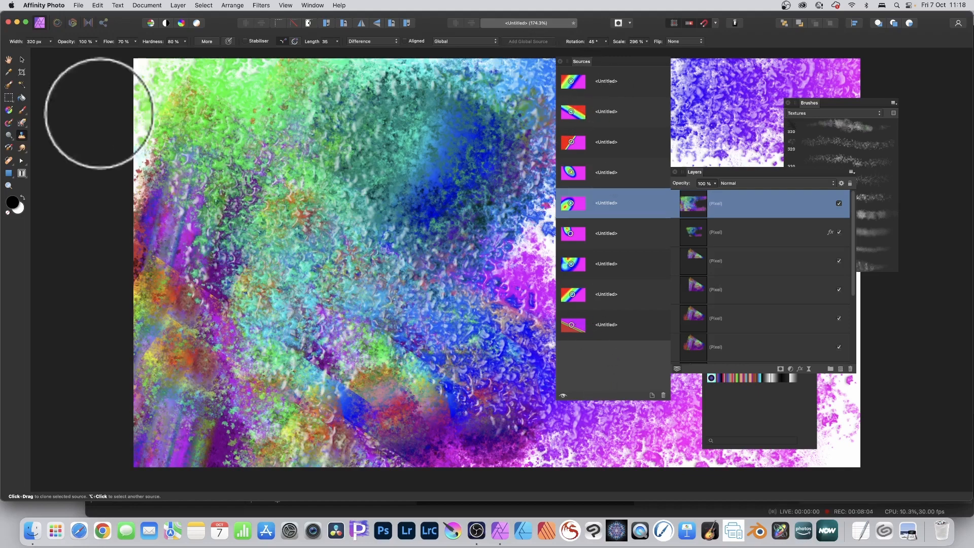
{"action": "left_click", "coordinate": [9, 111]}
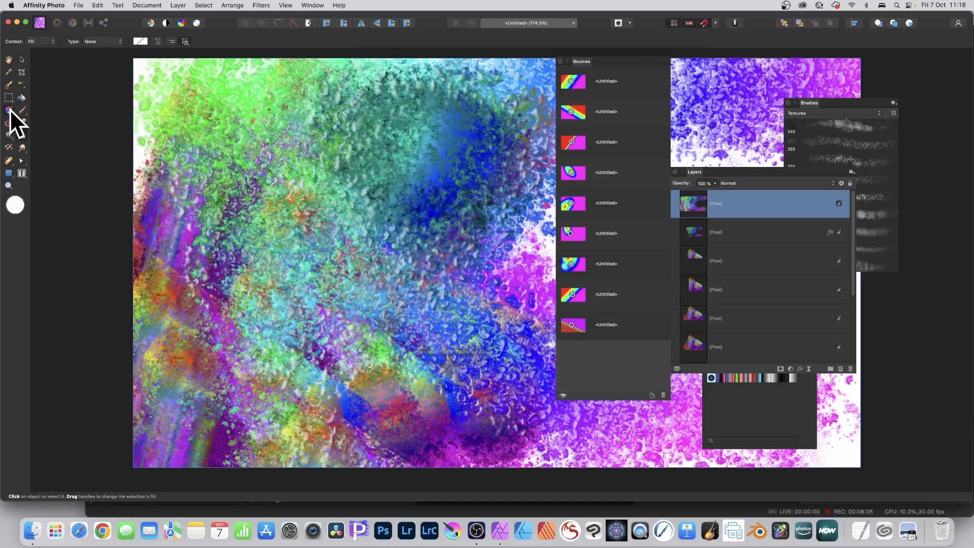
{"action": "left_click_drag", "start_coordinate": [221, 103], "coordinate": [525, 338]}
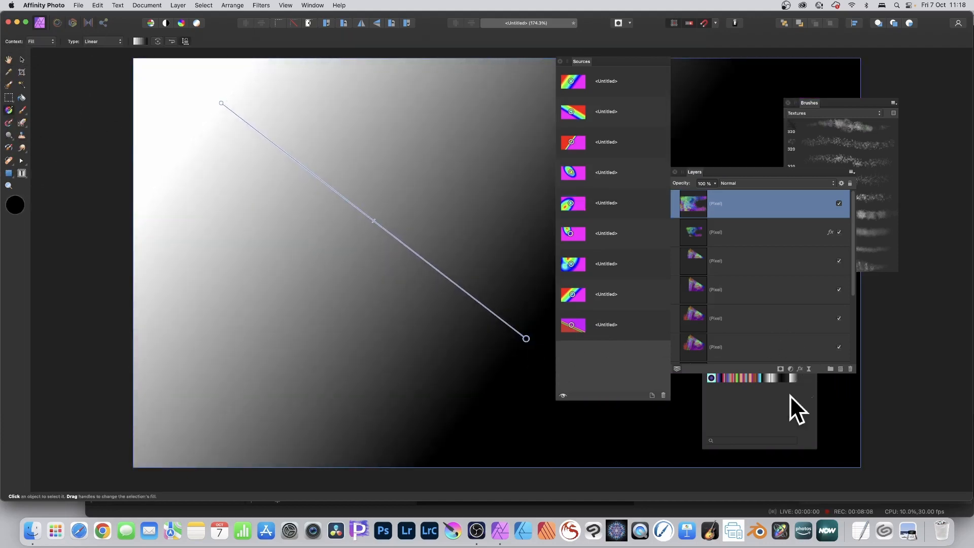
{"action": "left_click", "coordinate": [739, 380]}
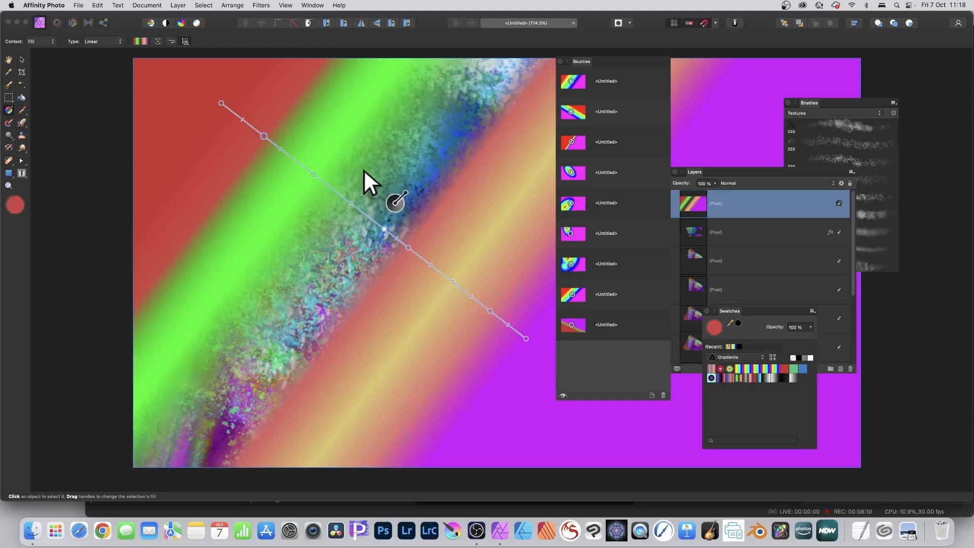
{"action": "left_click", "coordinate": [738, 369]}
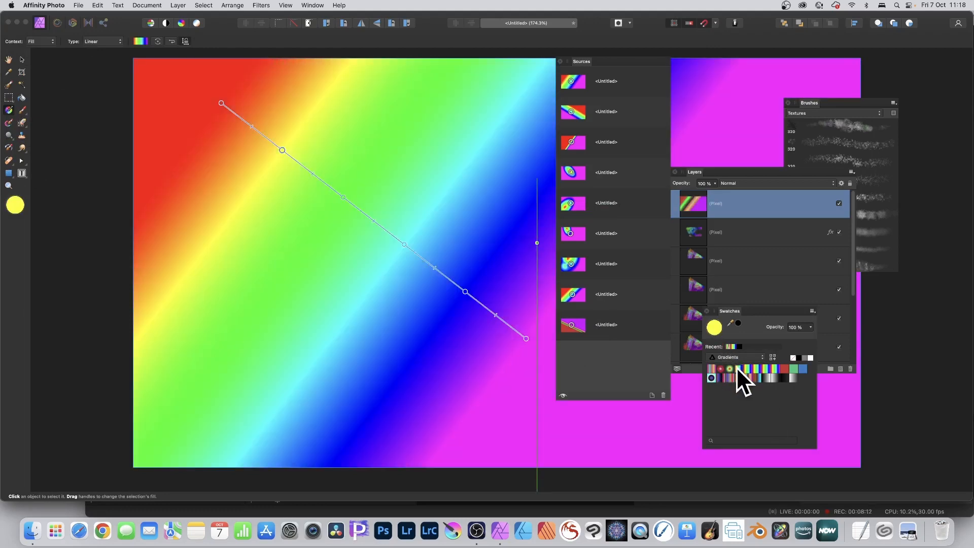
Warp the rainbow gradient with the Deform filter by placing several control points and pulling them apart, and apply it
{"action": "left_click", "coordinate": [267, 2]}
{"action": "mouse_move", "coordinate": [267, 34]}
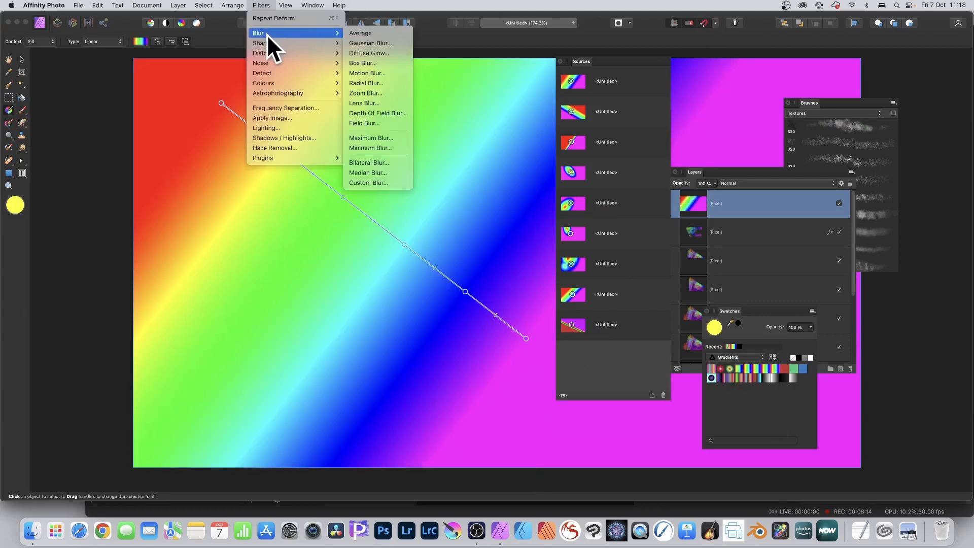
{"action": "mouse_move", "coordinate": [270, 54]}
{"action": "left_click", "coordinate": [374, 54]}
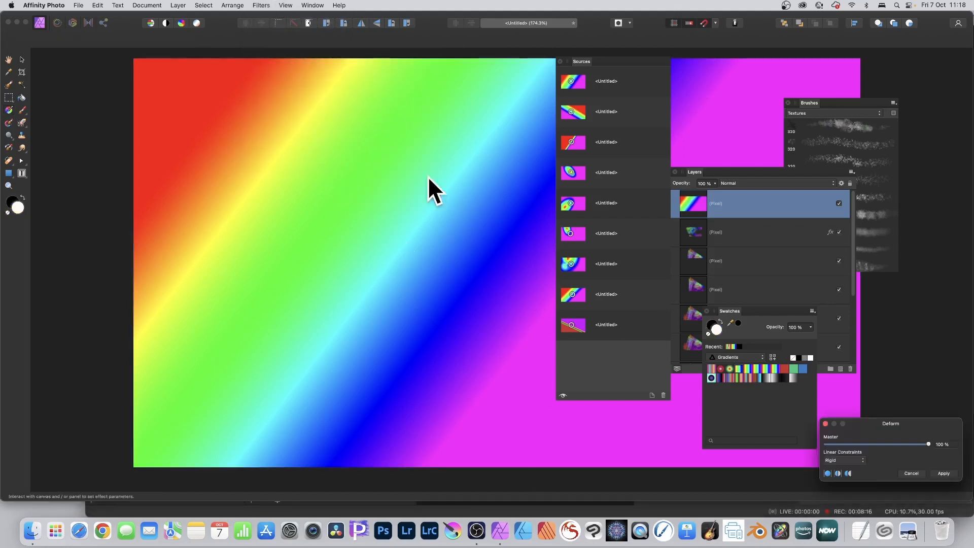
{"action": "left_click", "coordinate": [332, 158]}
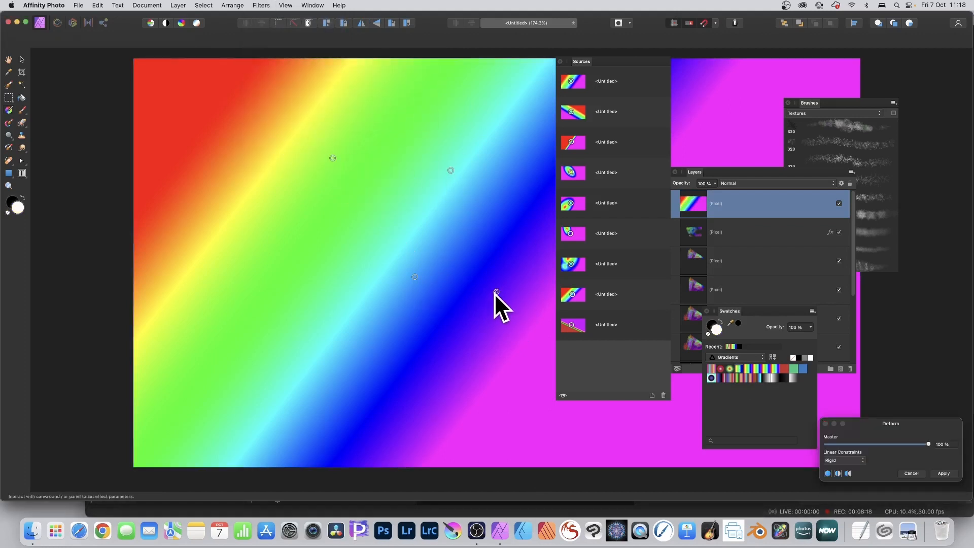
{"action": "left_click_drag", "start_coordinate": [496, 292], "coordinate": [374, 204]}
{"action": "left_click_drag", "start_coordinate": [413, 275], "coordinate": [190, 280]}
{"action": "left_click_drag", "start_coordinate": [350, 313], "coordinate": [815, 453]}
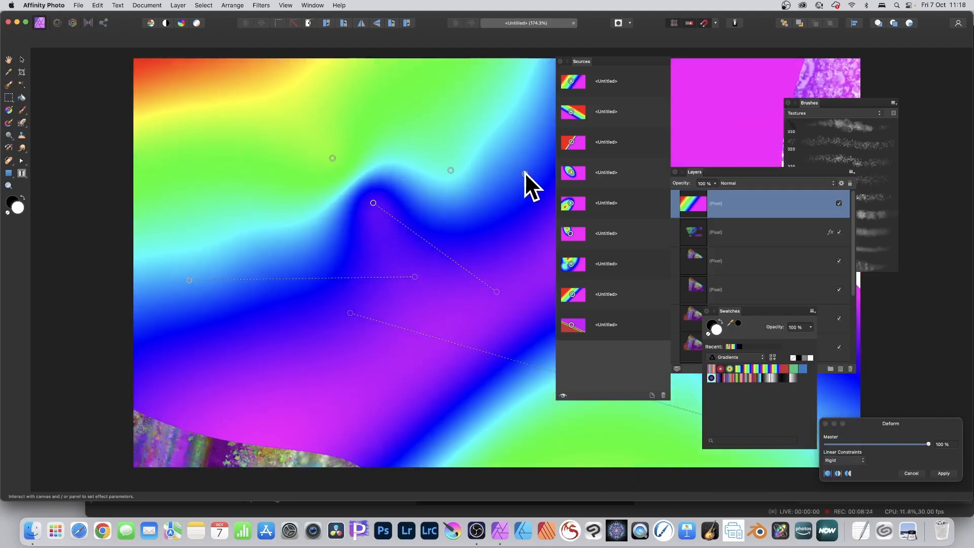
{"action": "left_click_drag", "start_coordinate": [525, 174], "coordinate": [748, 112]}
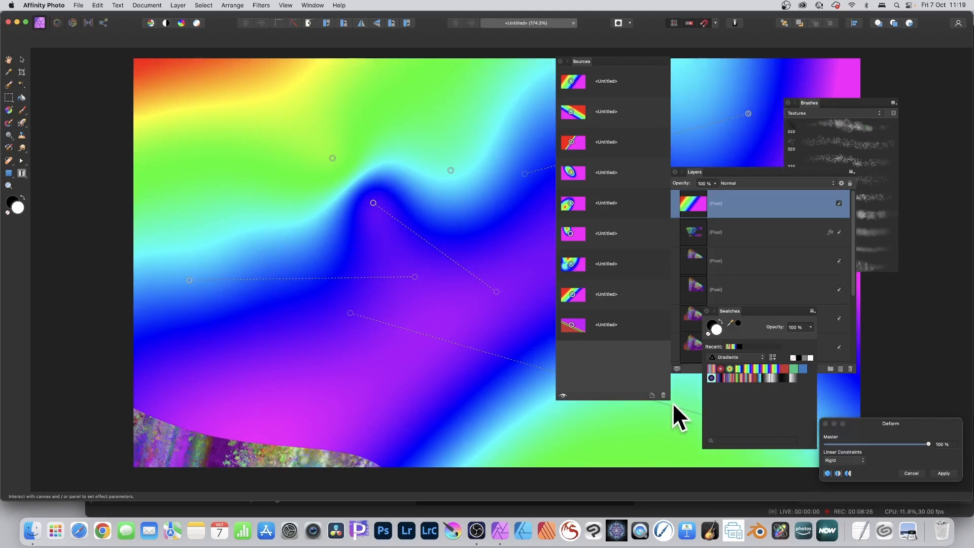
{"action": "left_click", "coordinate": [944, 473]}
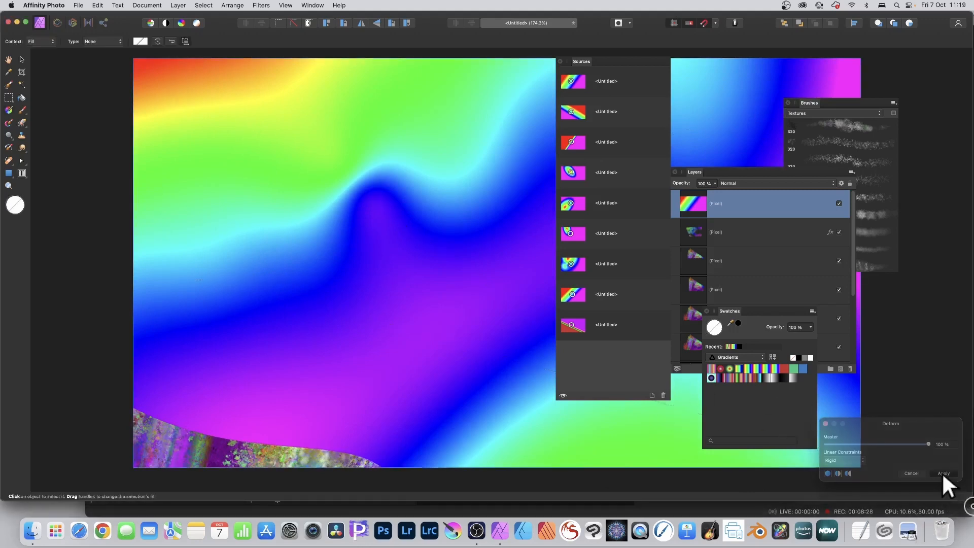
Add the deformed rainbow gradient as a new global source and select it for the Clone Brush Tool
{"action": "left_click", "coordinate": [653, 395]}
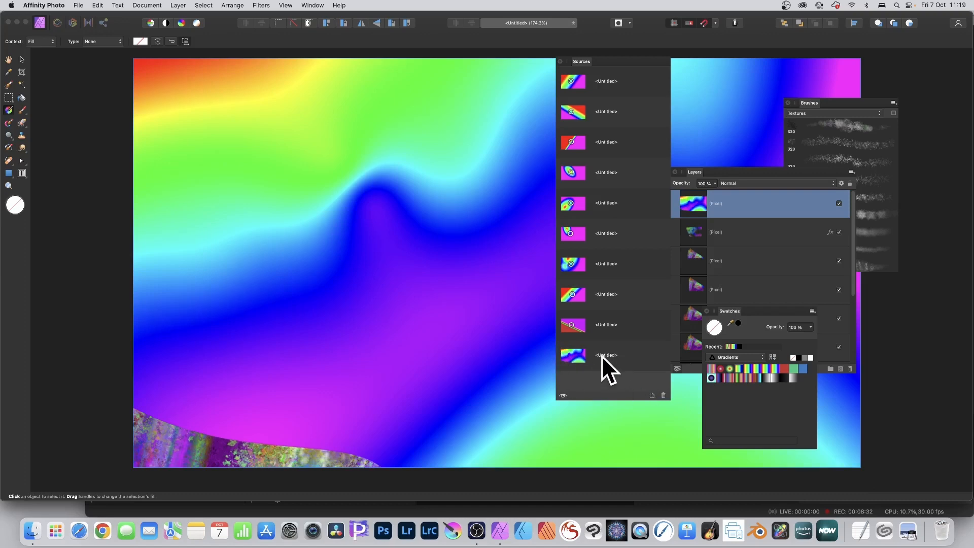
{"action": "left_click", "coordinate": [576, 354]}
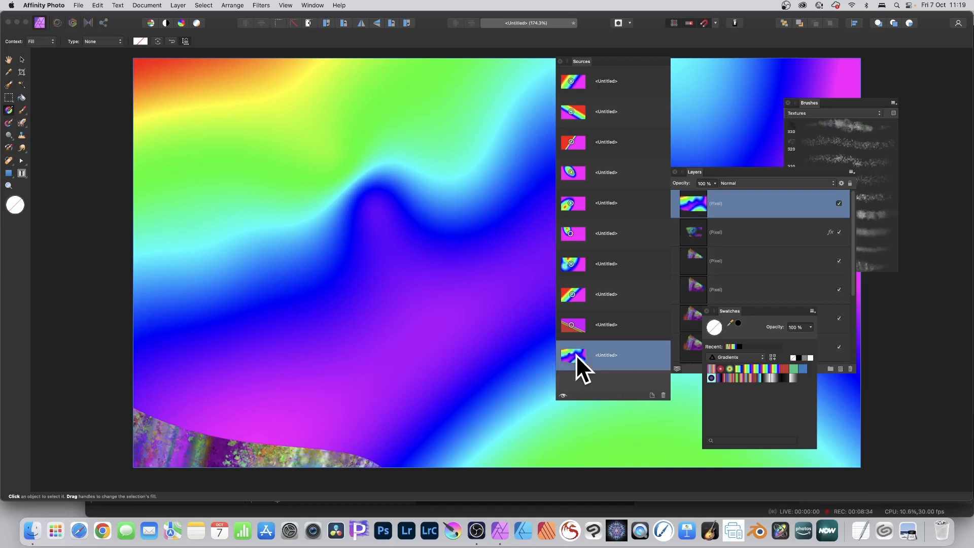
{"action": "left_click", "coordinate": [22, 135]}
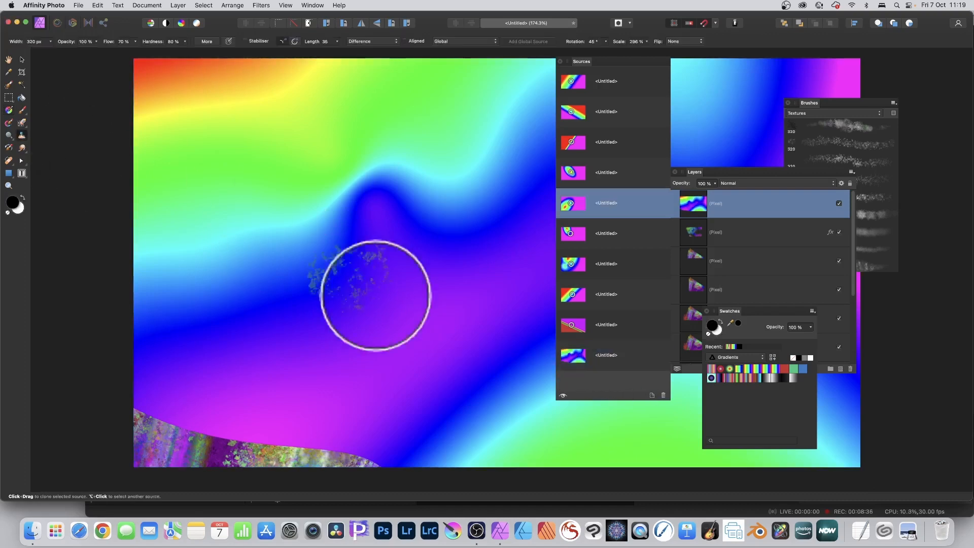
{"action": "left_click", "coordinate": [580, 355]}
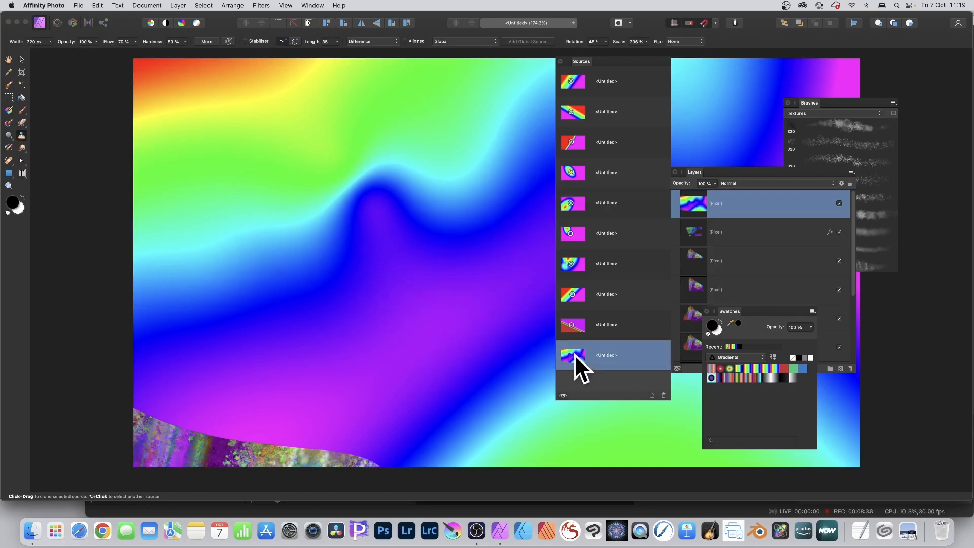
Set the new source's sample point near the canvas's middle and paint it in Difference mode over the deformed gradient layer
{"action": "left_click", "coordinate": [402, 254], "text": "alt"}
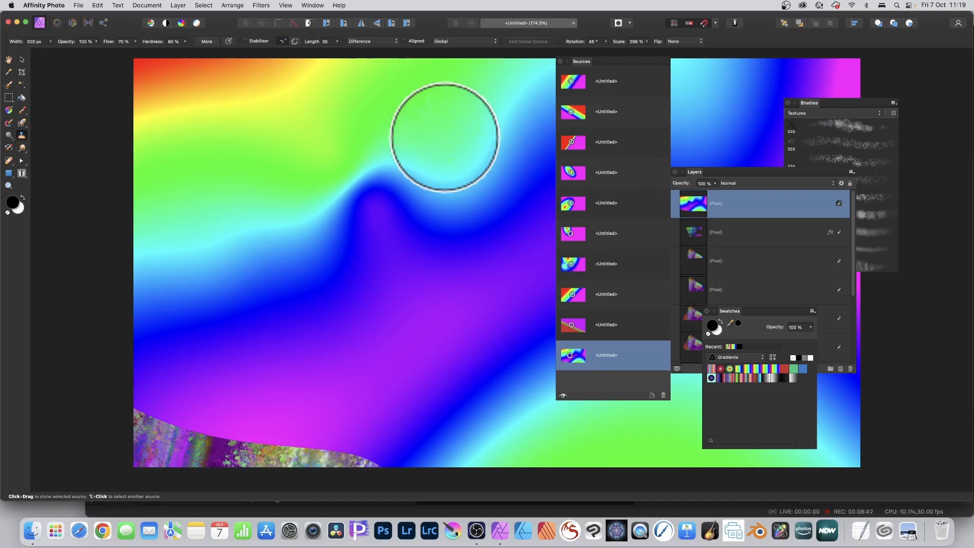
{"action": "mouse_move", "coordinate": [444, 137]}
{"action": "left_mouse_down"}
{"action": "mouse_move", "coordinate": [378, 191]}
{"action": "mouse_move", "coordinate": [403, 203]}
{"action": "mouse_move", "coordinate": [400, 228]}
{"action": "mouse_move", "coordinate": [393, 142]}
{"action": "mouse_move", "coordinate": [488, 199]}
{"action": "mouse_move", "coordinate": [402, 237]}
{"action": "mouse_move", "coordinate": [308, 201]}
{"action": "mouse_move", "coordinate": [314, 227]}
{"action": "mouse_move", "coordinate": [413, 281]}
{"action": "mouse_move", "coordinate": [473, 288]}
{"action": "mouse_move", "coordinate": [458, 242]}
{"action": "mouse_move", "coordinate": [541, 189]}
{"action": "mouse_move", "coordinate": [477, 270]}
{"action": "mouse_move", "coordinate": [305, 304]}
{"action": "left_mouse_up"}
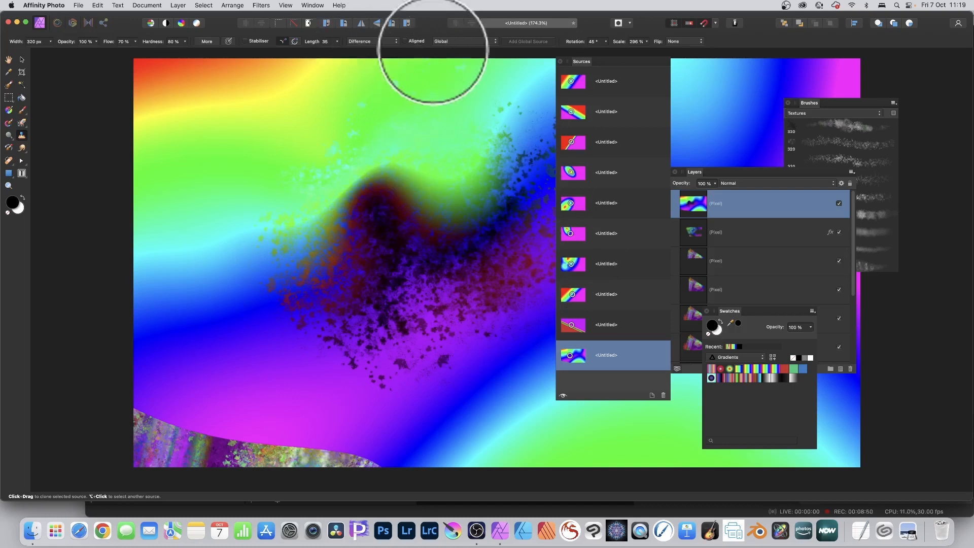
{"action": "mouse_move", "coordinate": [355, 250]}
{"action": "left_mouse_down"}
{"action": "mouse_move", "coordinate": [409, 311]}
{"action": "mouse_move", "coordinate": [489, 323]}
{"action": "mouse_move", "coordinate": [414, 416]}
{"action": "mouse_move", "coordinate": [318, 404]}
{"action": "mouse_move", "coordinate": [335, 431]}
{"action": "mouse_move", "coordinate": [295, 432]}
{"action": "mouse_move", "coordinate": [231, 389]}
{"action": "mouse_move", "coordinate": [182, 287]}
{"action": "mouse_move", "coordinate": [259, 282]}
{"action": "mouse_move", "coordinate": [315, 154]}
{"action": "mouse_move", "coordinate": [451, 168]}
{"action": "mouse_move", "coordinate": [416, 130]}
{"action": "mouse_move", "coordinate": [440, 104]}
{"action": "mouse_move", "coordinate": [510, 112]}
{"action": "mouse_move", "coordinate": [552, 102]}
{"action": "mouse_move", "coordinate": [537, 83]}
{"action": "mouse_move", "coordinate": [752, 115]}
{"action": "mouse_move", "coordinate": [752, 131]}
{"action": "mouse_move", "coordinate": [760, 94]}
{"action": "mouse_move", "coordinate": [577, 87]}
{"action": "mouse_move", "coordinate": [278, 163]}
{"action": "mouse_move", "coordinate": [329, 96]}
{"action": "left_mouse_up"}
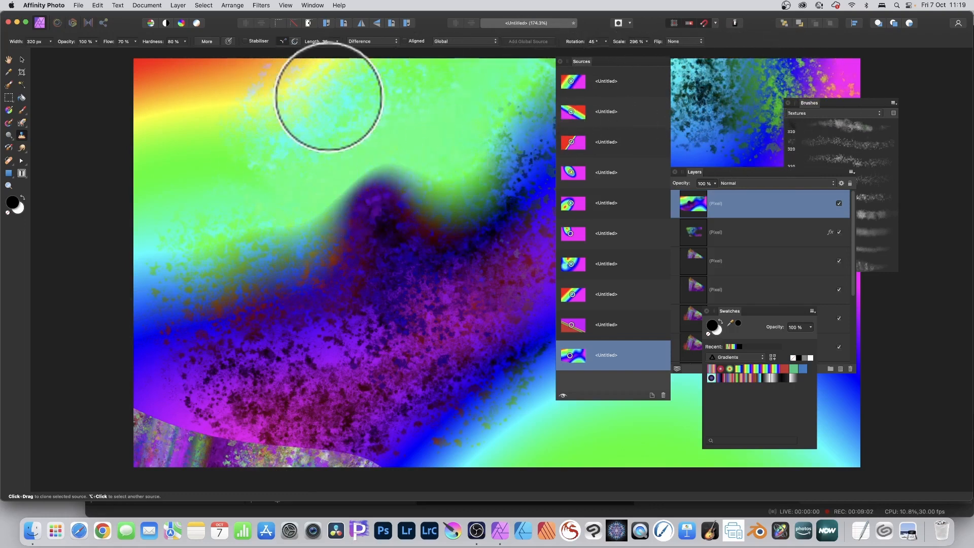